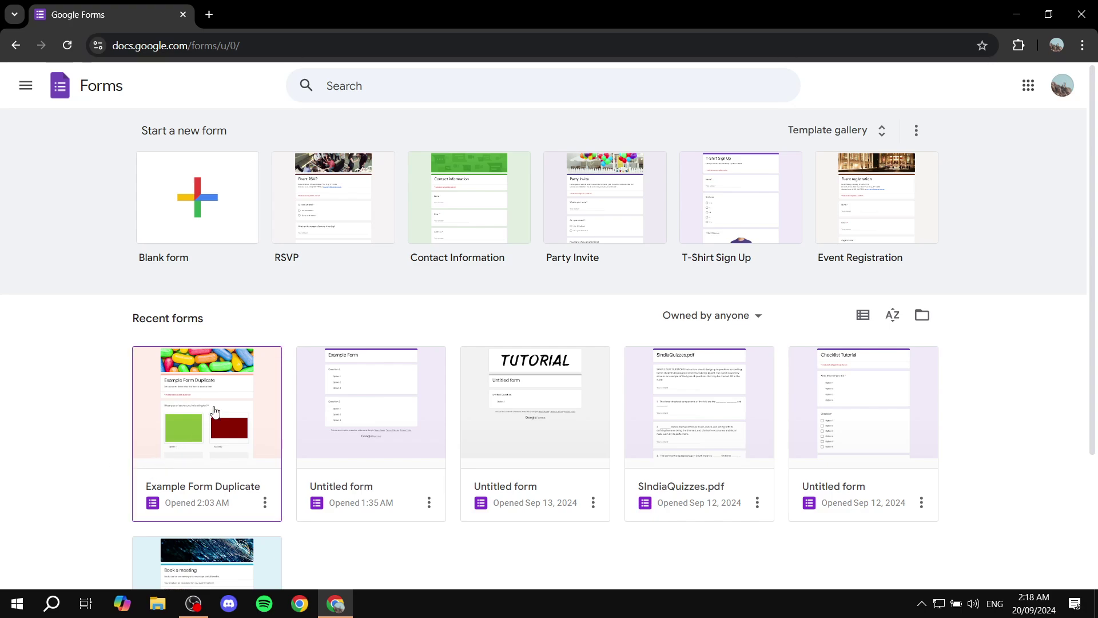
Open Example Form Duplicate from Recent forms, go to Settings, and highlight the Responses description
{"action": "left_click", "coordinate": [208, 410]}
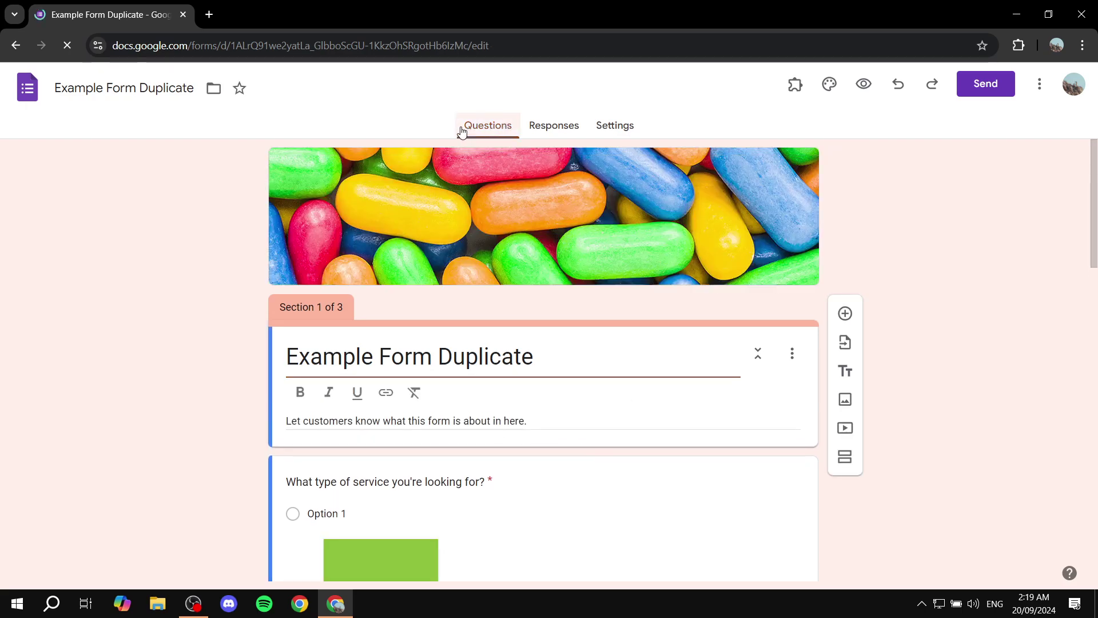
{"action": "left_click", "coordinate": [627, 131]}
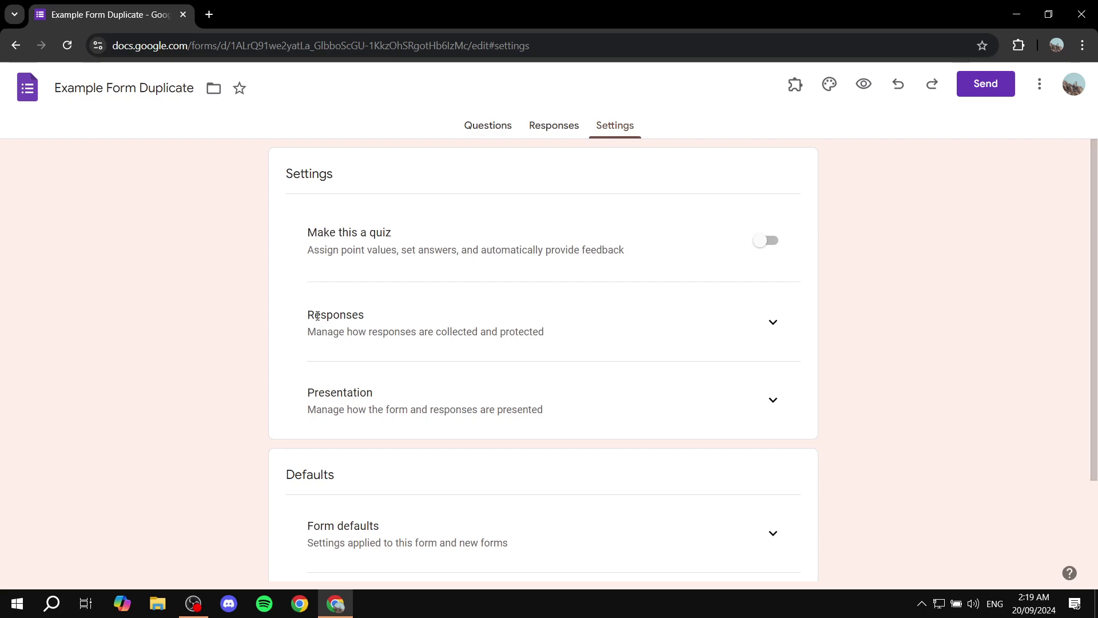
{"action": "left_click_drag", "start_coordinate": [298, 318], "coordinate": [399, 319]}
{"action": "left_click_drag", "start_coordinate": [280, 342], "coordinate": [580, 340]}
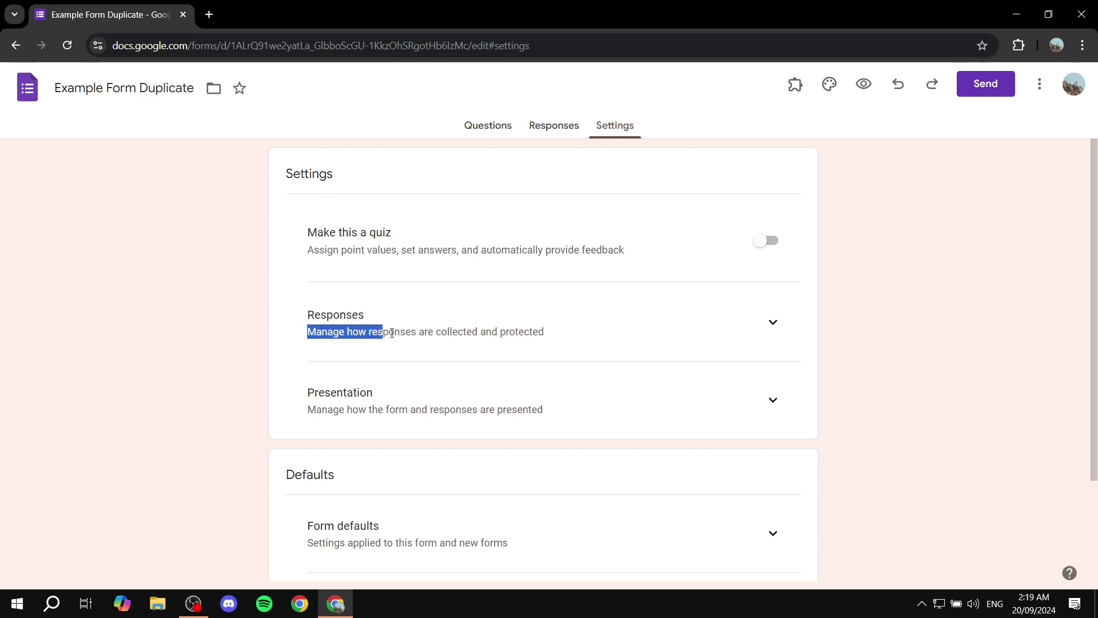
Expand the Responses section and highlight the Limit to 1 response label and sign-in note
{"action": "left_click", "coordinate": [772, 322]}
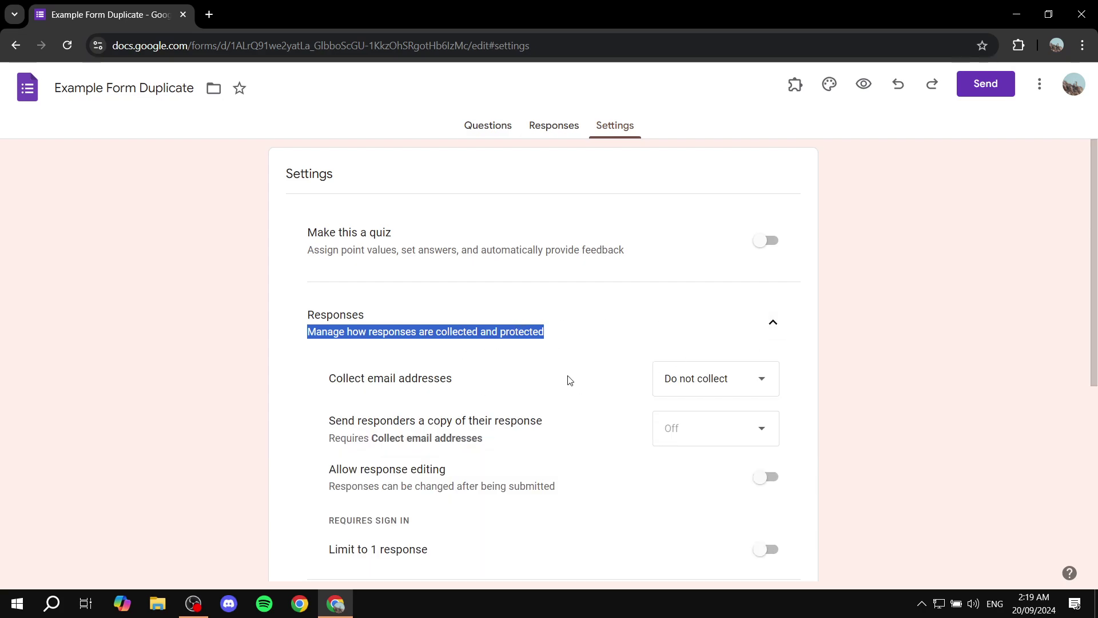
{"action": "left_click", "coordinate": [508, 363]}
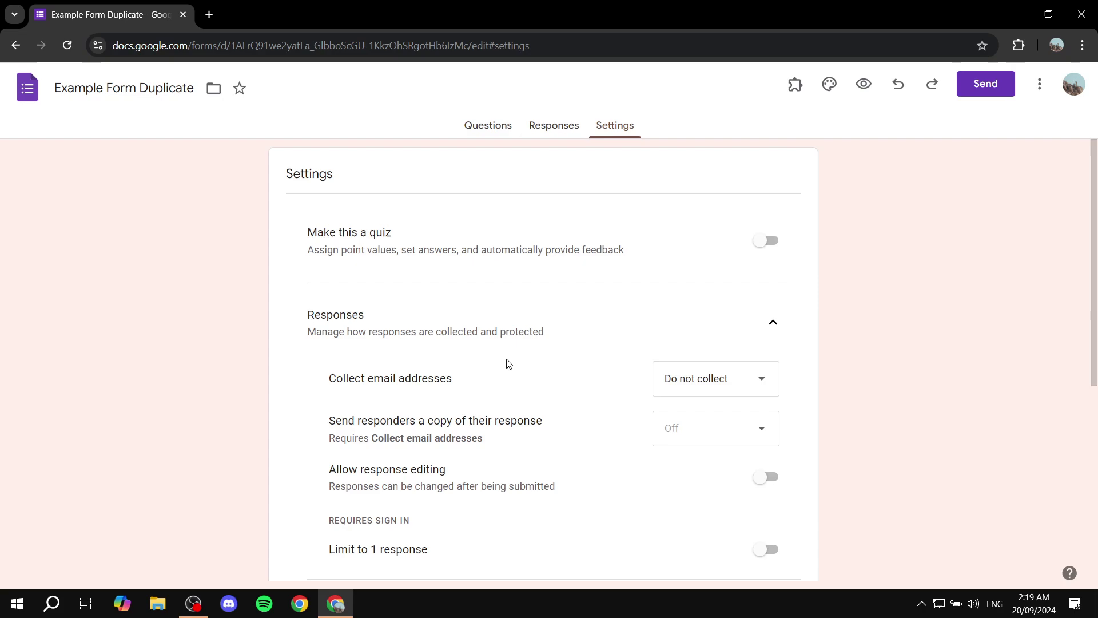
{"action": "scroll", "coordinate": [508, 363], "scroll_direction": "down", "scroll_amount": 1}
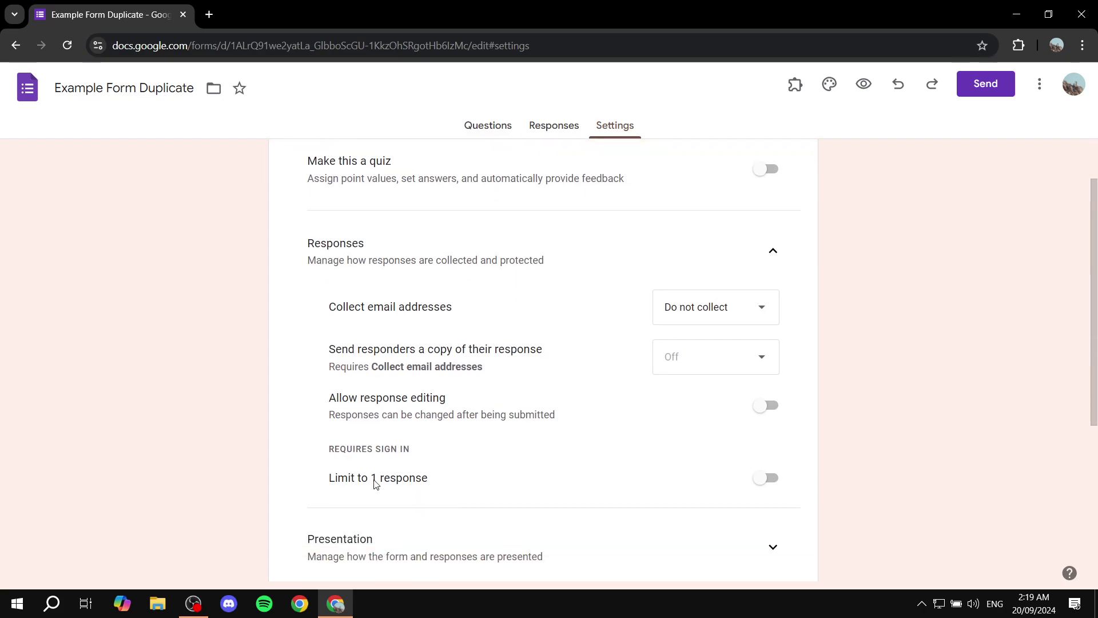
{"action": "left_click_drag", "start_coordinate": [309, 476], "coordinate": [456, 474]}
{"action": "left_click_drag", "start_coordinate": [313, 448], "coordinate": [443, 451]}
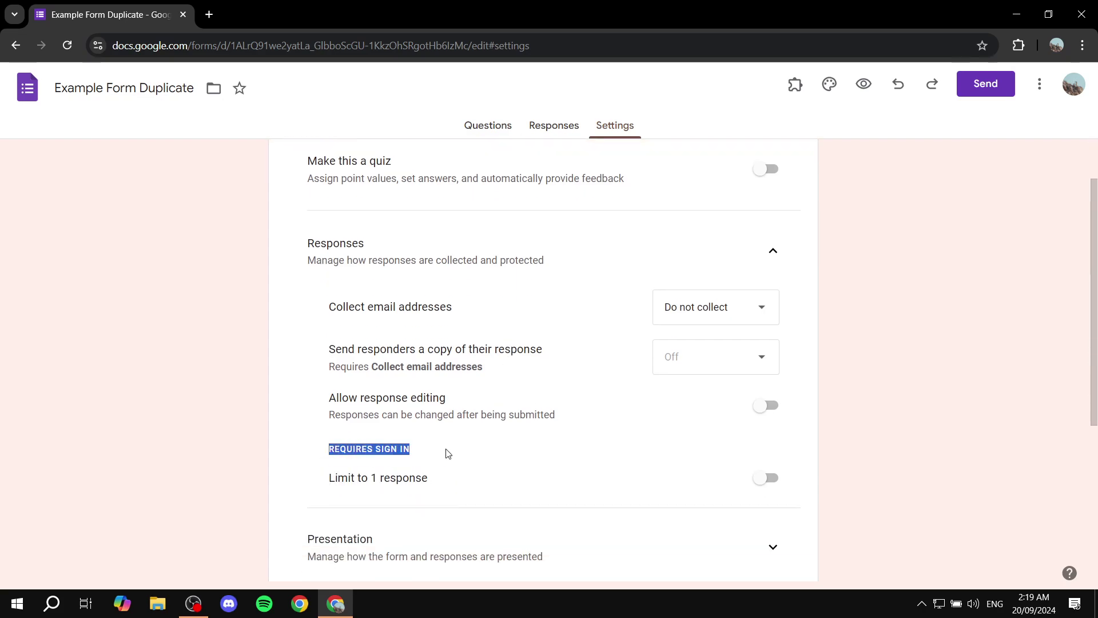
{"action": "left_click", "coordinate": [337, 488]}
{"action": "left_click_drag", "start_coordinate": [321, 493], "coordinate": [444, 490]}
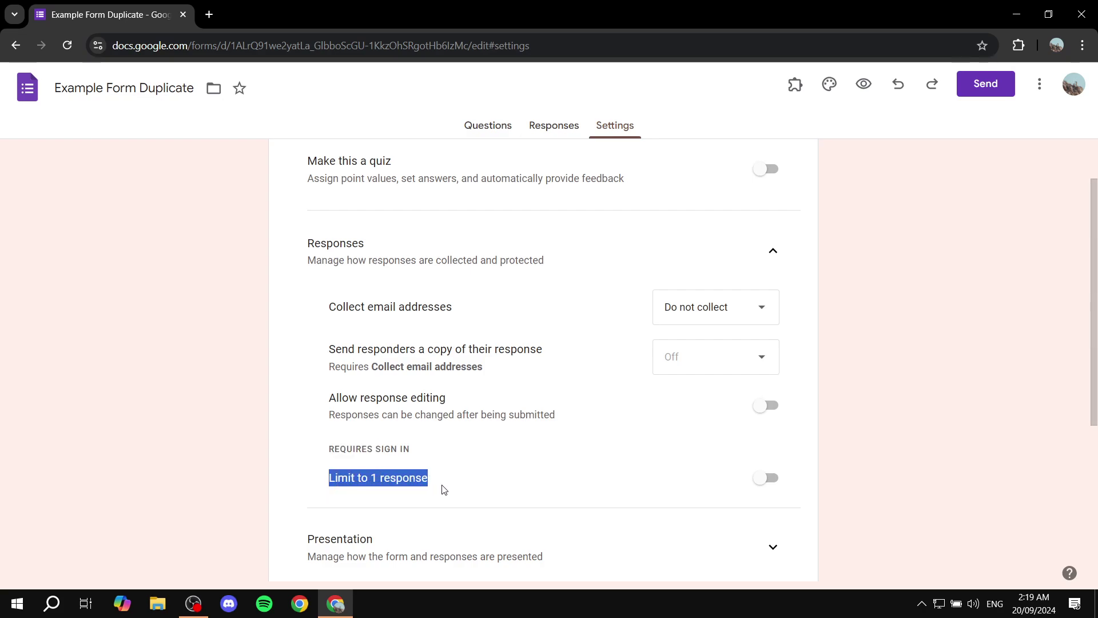
Switch Limit to 1 response on, then back off
{"action": "left_click", "coordinate": [769, 486]}
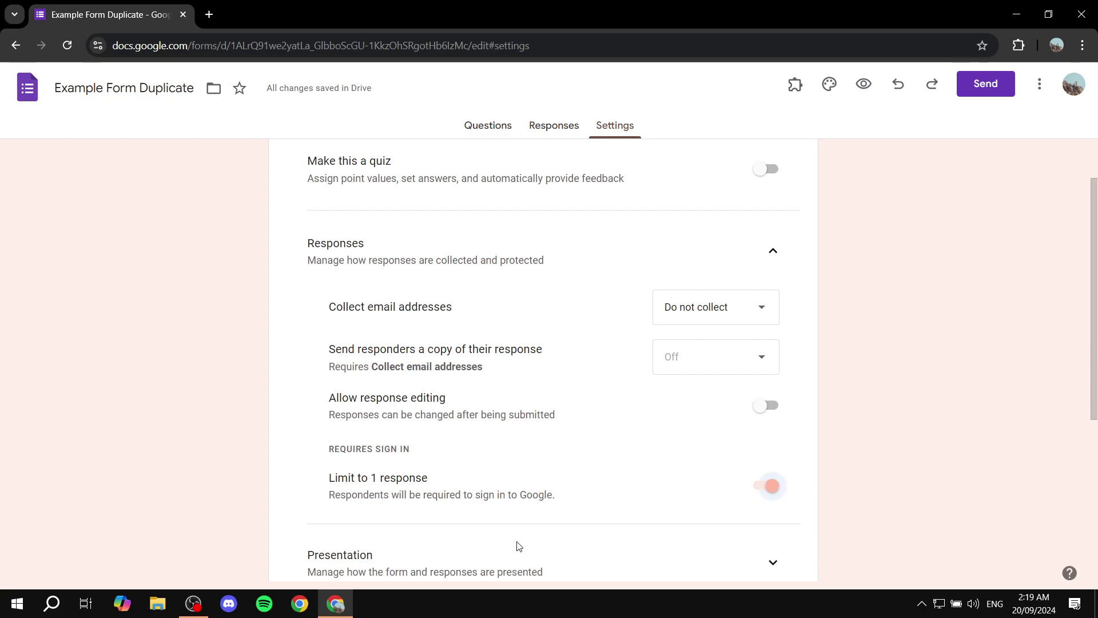
{"action": "left_click_drag", "start_coordinate": [327, 479], "coordinate": [507, 485]}
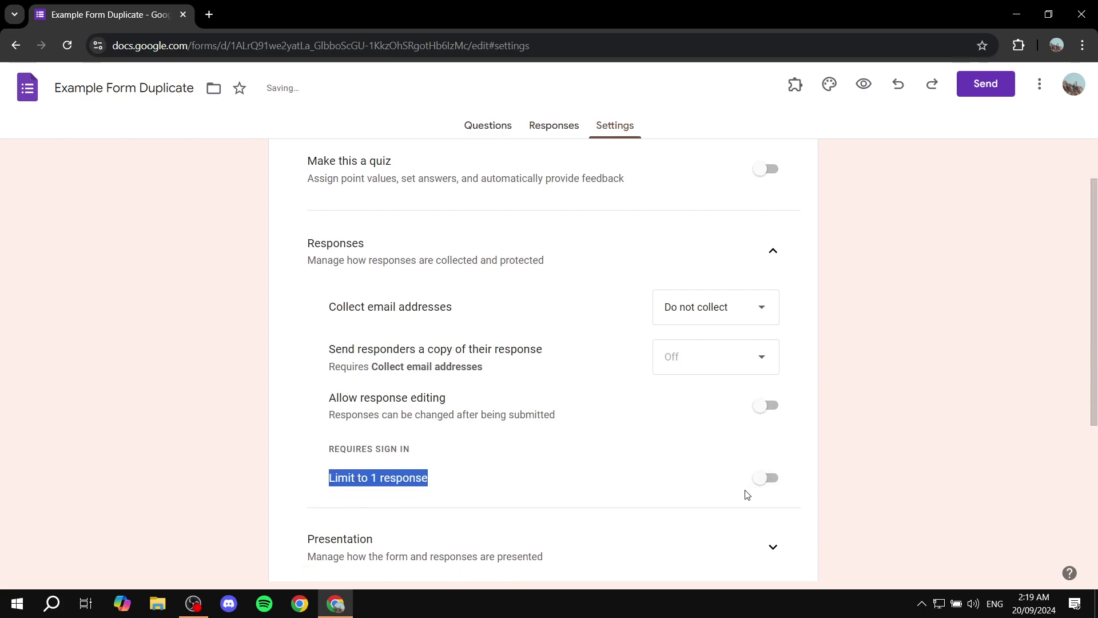
{"action": "left_click", "coordinate": [320, 489]}
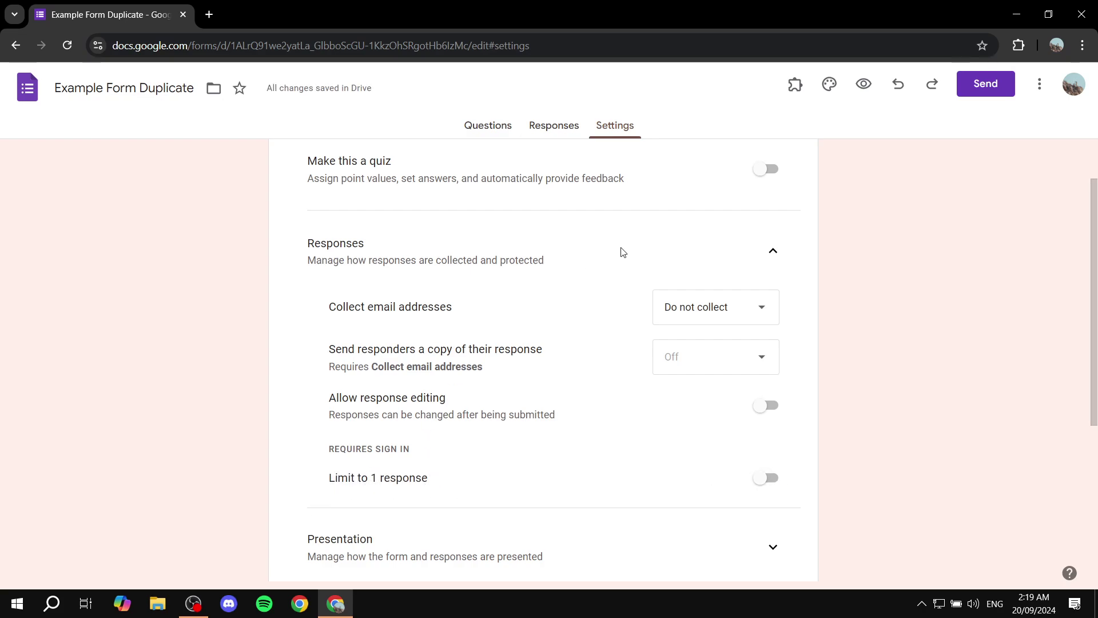
Return to Questions and copy the form's link from the Send dialog
{"action": "scroll", "coordinate": [697, 303], "scroll_direction": "up", "scroll_amount": 2}
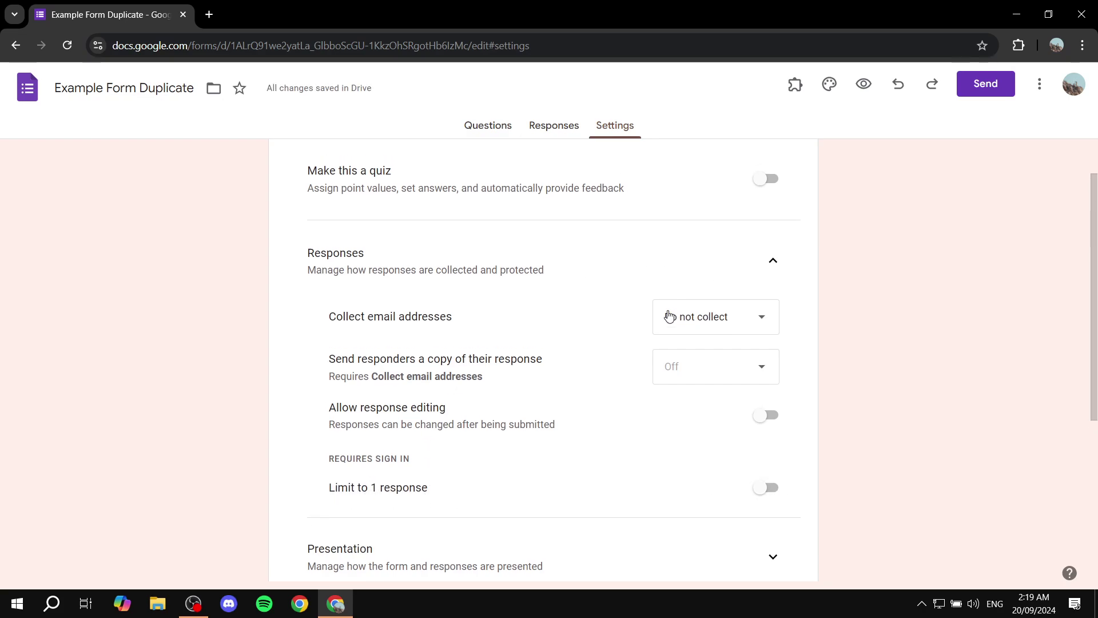
{"action": "left_click", "coordinate": [488, 127]}
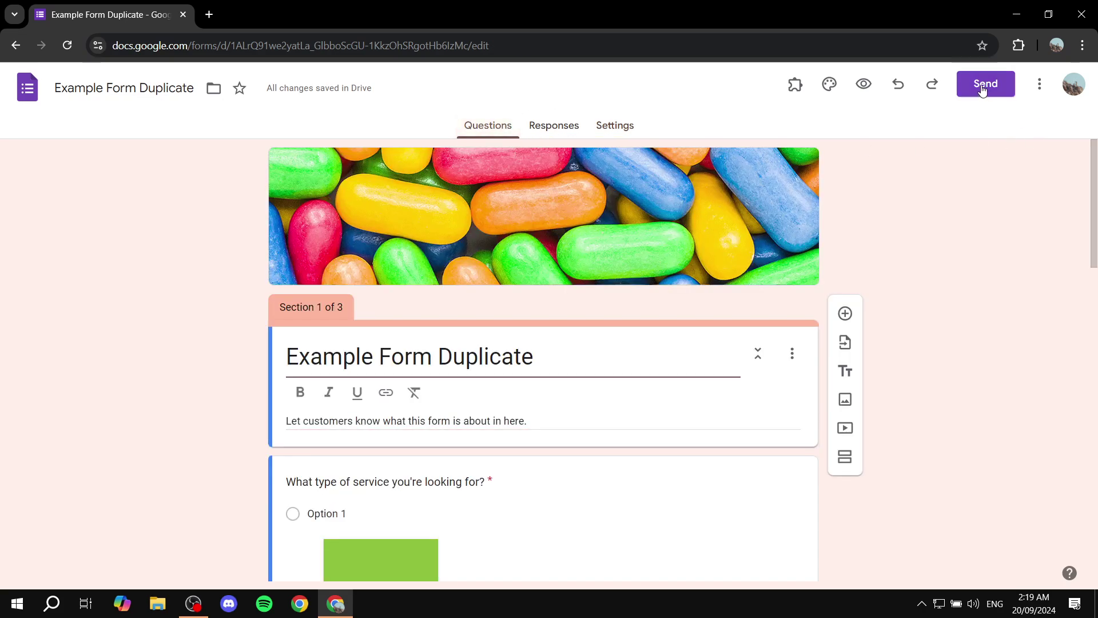
{"action": "left_click", "coordinate": [982, 91]}
{"action": "left_click", "coordinate": [482, 222]}
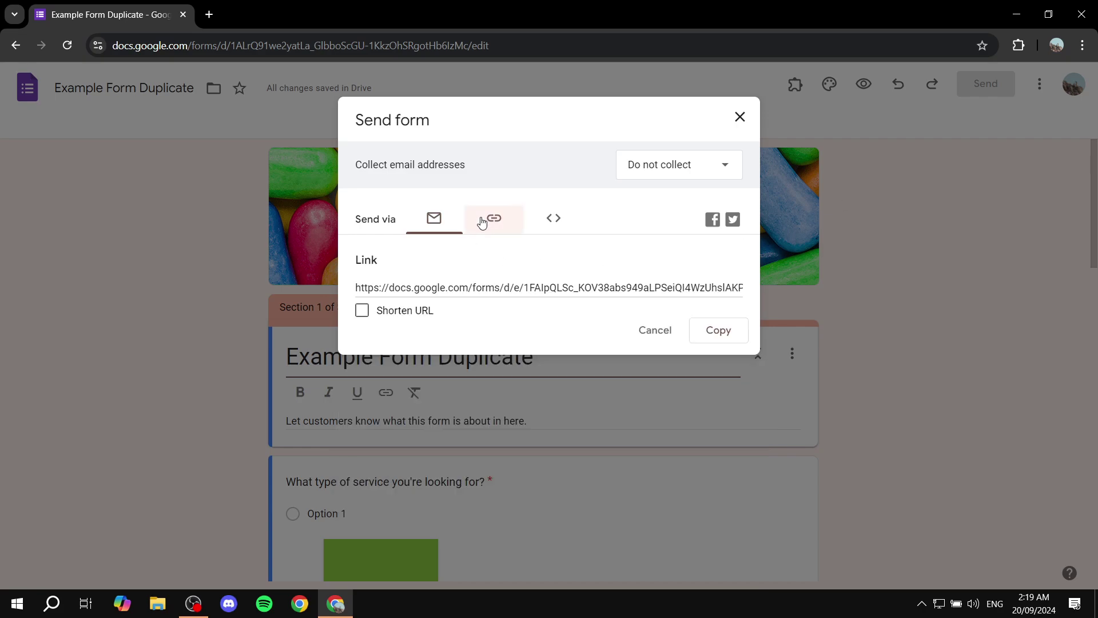
{"action": "left_click", "coordinate": [714, 332]}
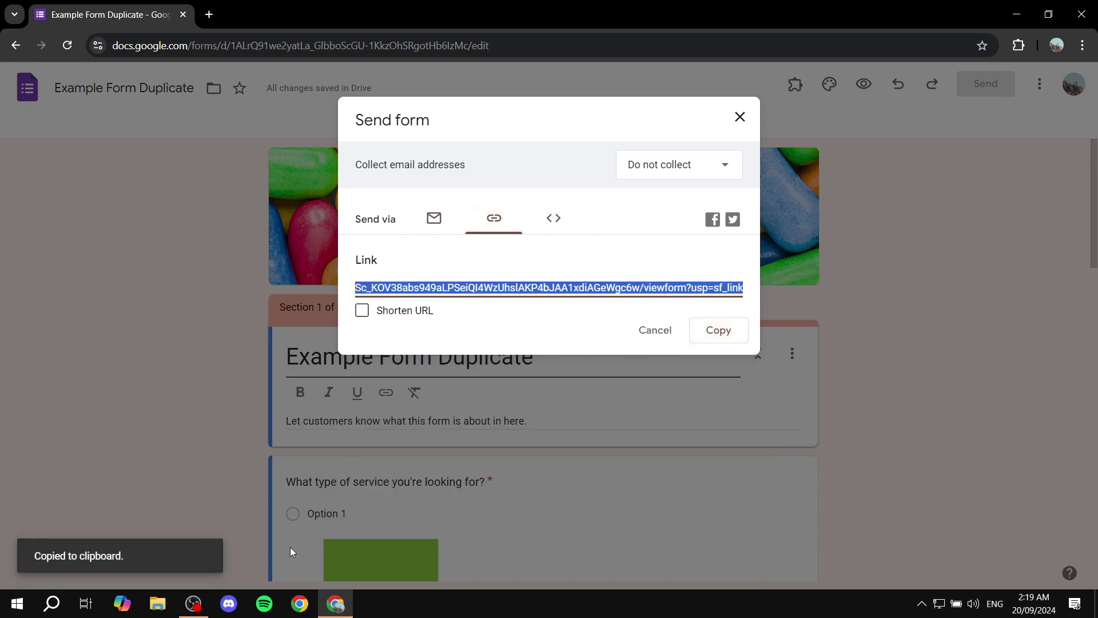
{"action": "left_click", "coordinate": [740, 118]}
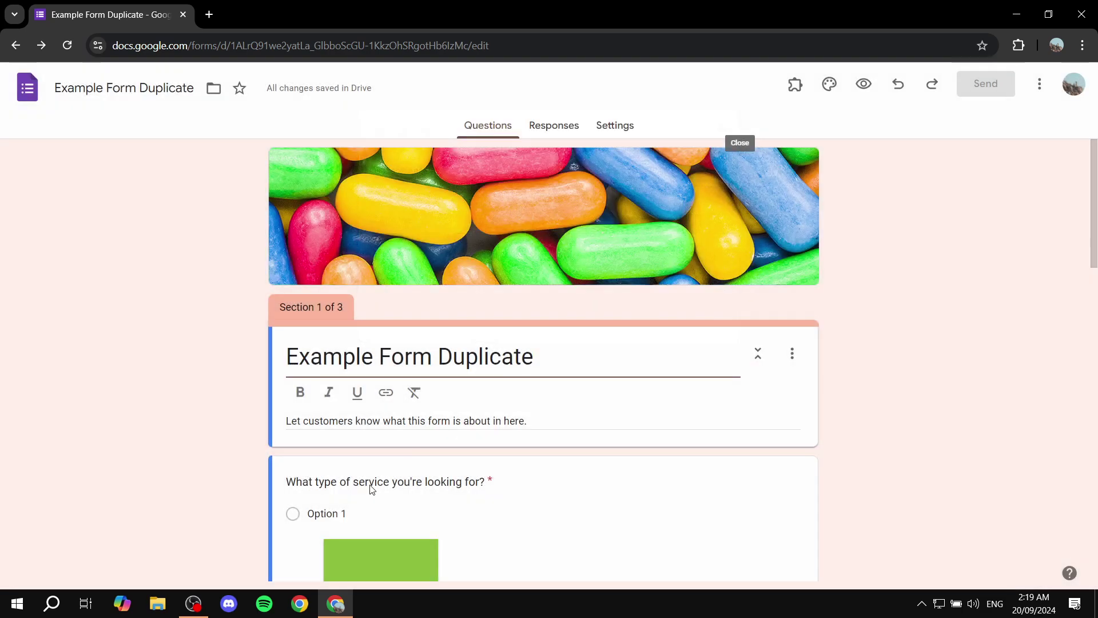
Load the copied form link in an incognito window, translated into English
{"action": "right_click", "coordinate": [301, 605]}
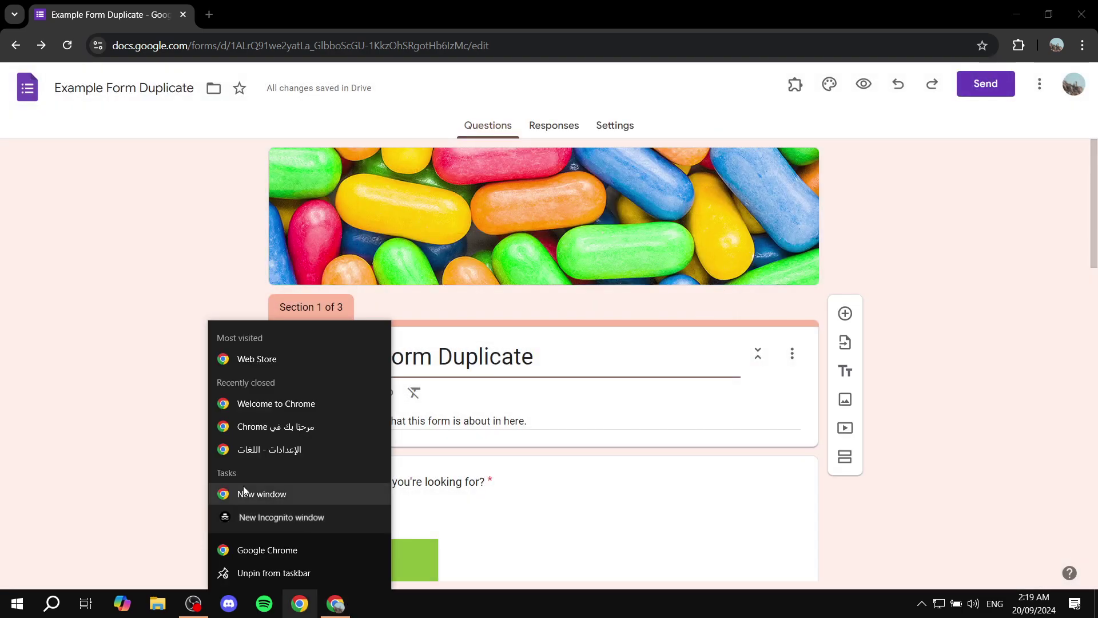
{"action": "key", "text": "ctrl+shift+n"}
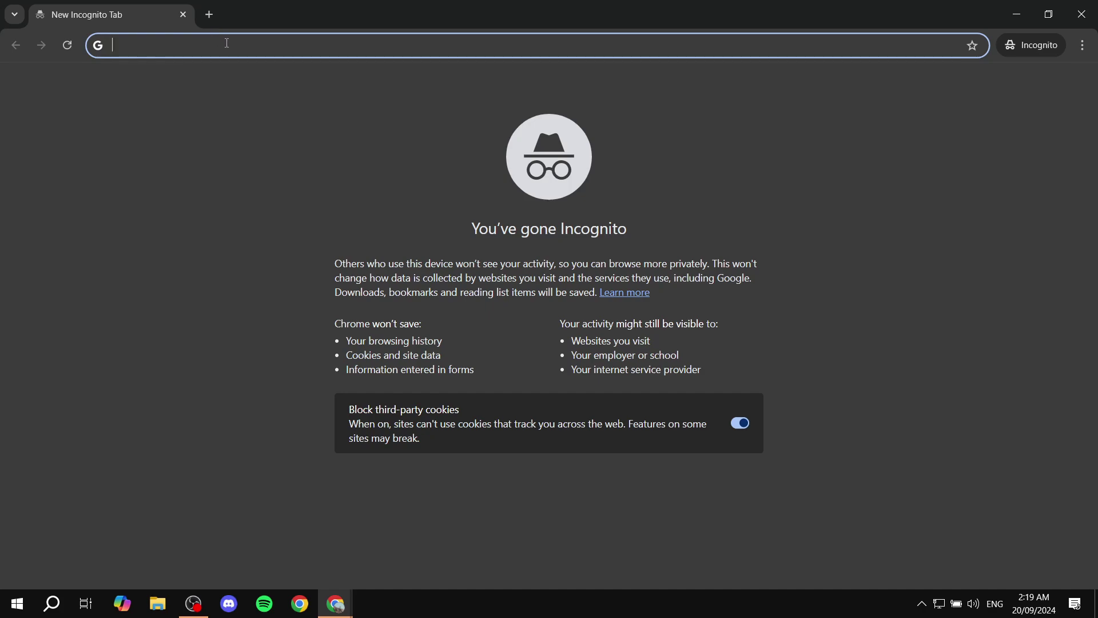
{"action": "key", "text": "ctrl+v"}
{"action": "key", "text": "Return"}
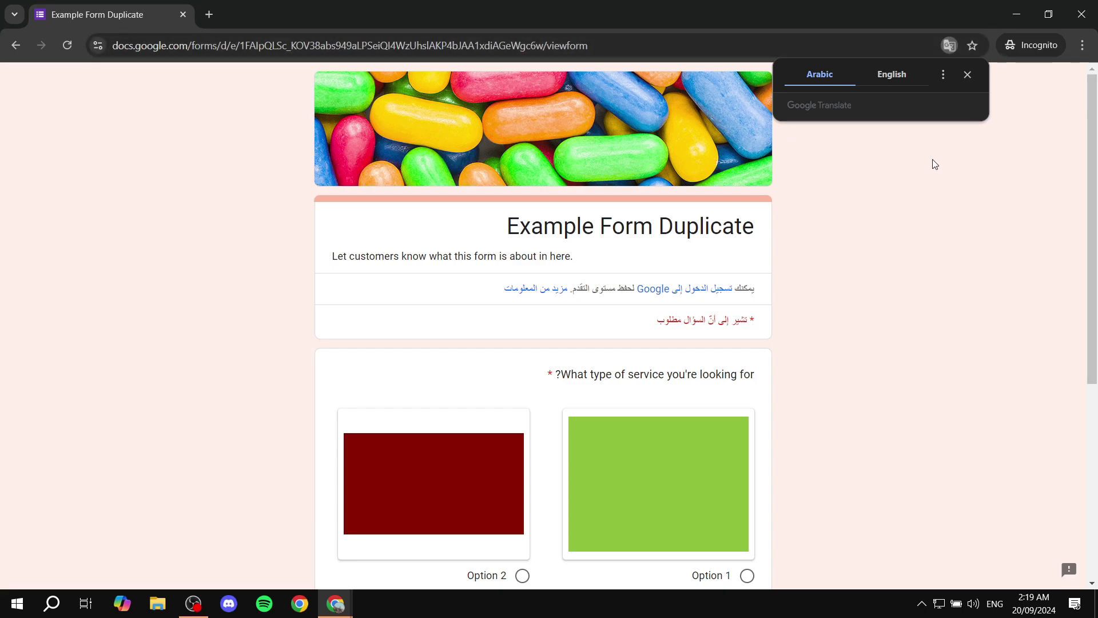
{"action": "left_click", "coordinate": [902, 83]}
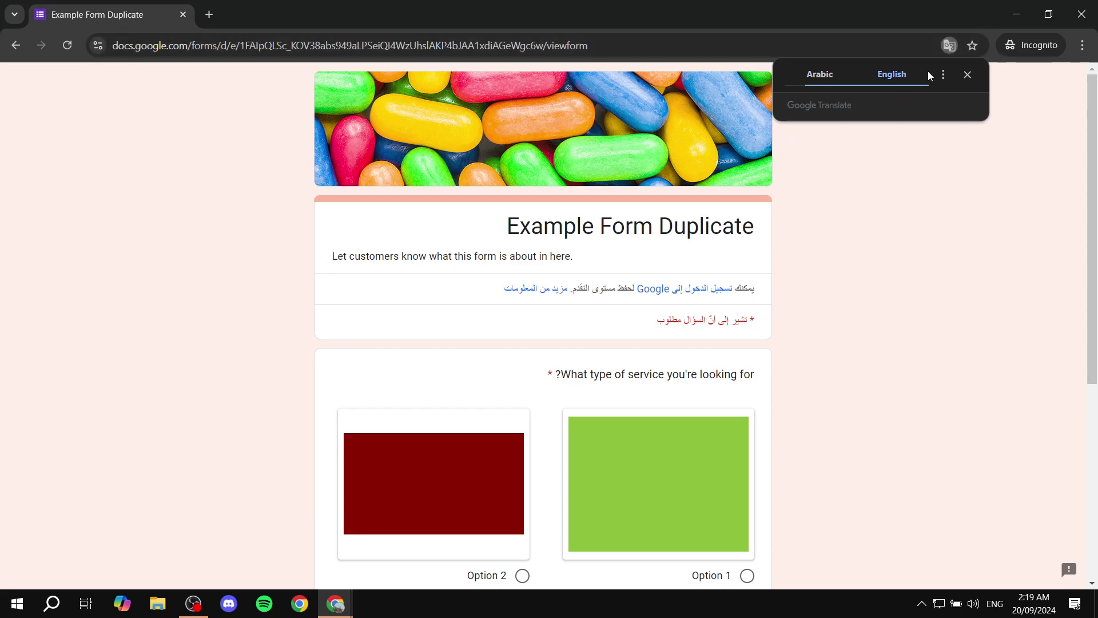
{"action": "left_click", "coordinate": [966, 76]}
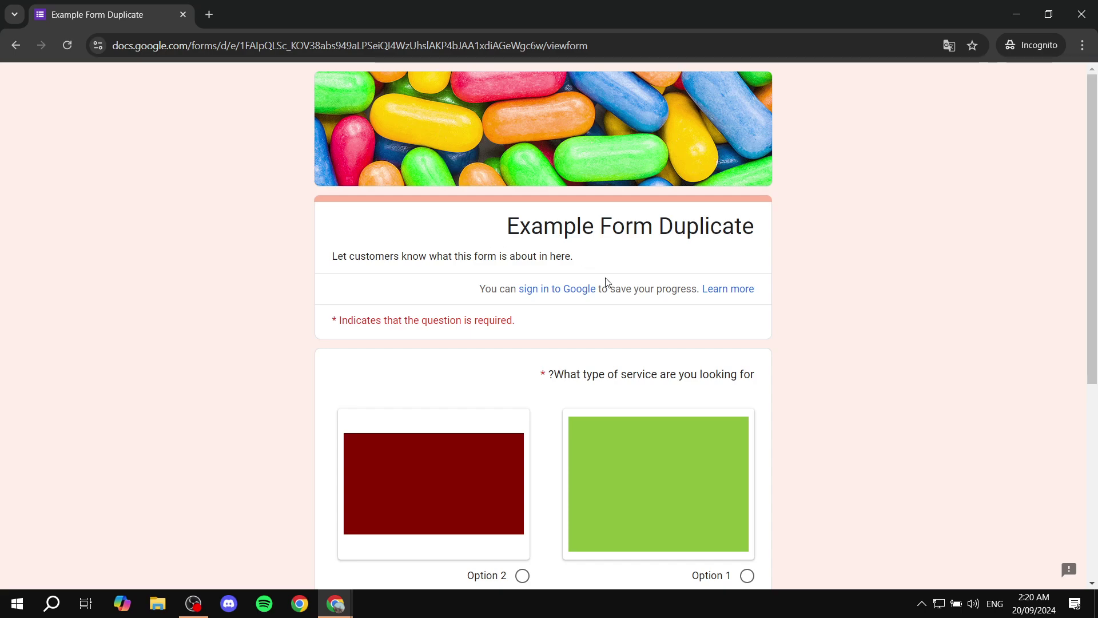
Answer the service question with Option 1, then change it to Option 3
{"action": "scroll", "coordinate": [608, 276], "scroll_direction": "down", "scroll_amount": 2}
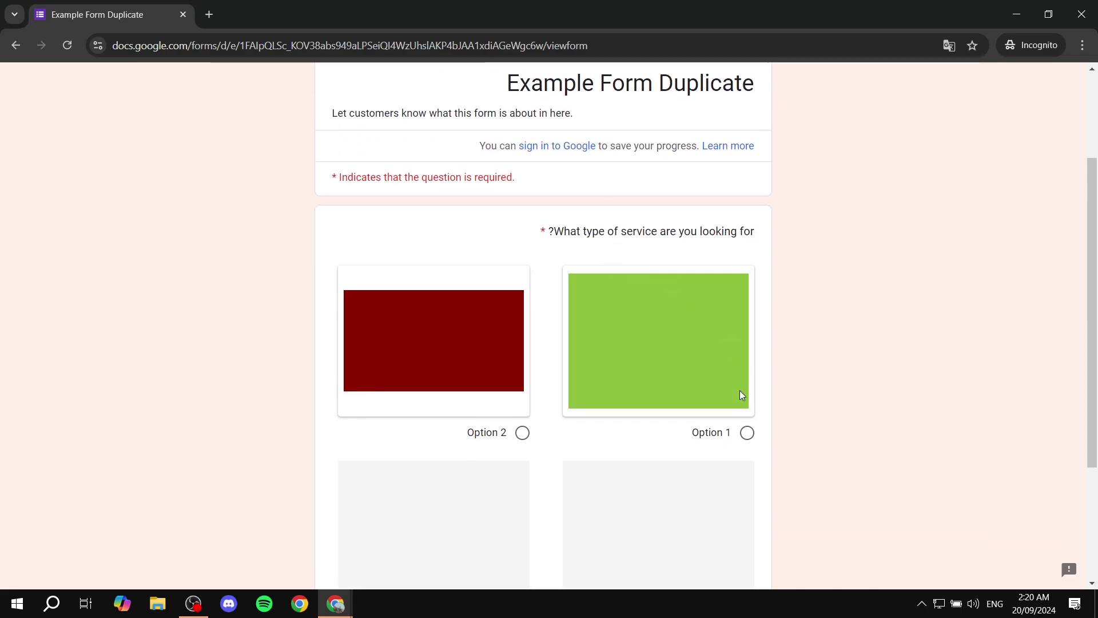
{"action": "left_click", "coordinate": [746, 433]}
{"action": "scroll", "coordinate": [758, 330], "scroll_direction": "down", "scroll_amount": 3}
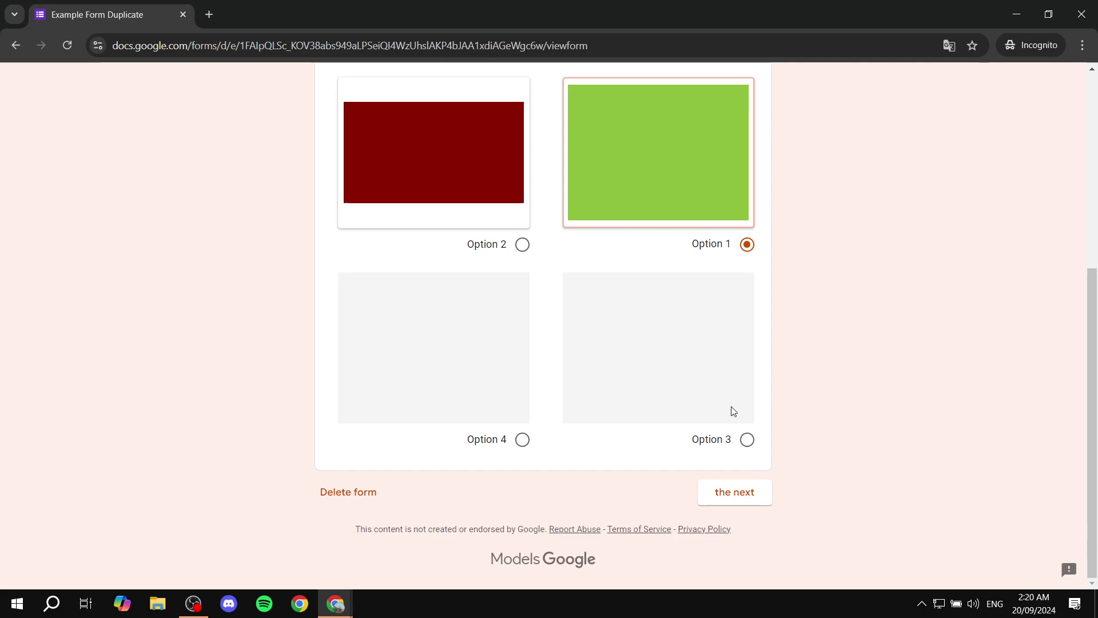
{"action": "left_click", "coordinate": [737, 445]}
Pick Silver as the day and 12 PM as the time, then submit the response
{"action": "left_click", "coordinate": [743, 485]}
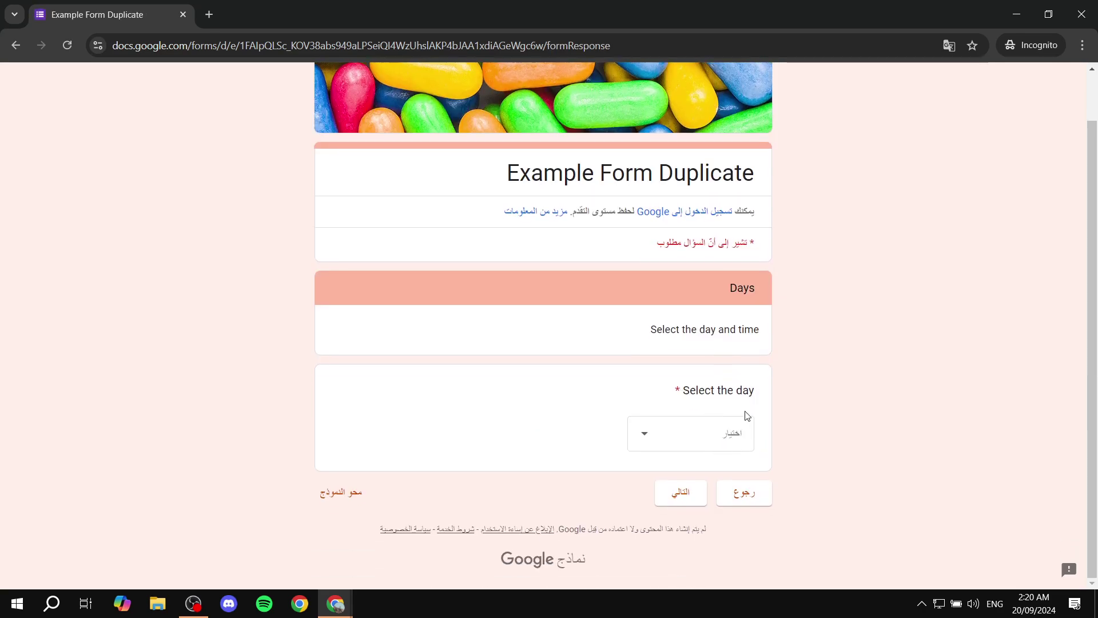
{"action": "left_click", "coordinate": [676, 440]}
{"action": "left_click", "coordinate": [721, 447]}
{"action": "left_click", "coordinate": [694, 497]}
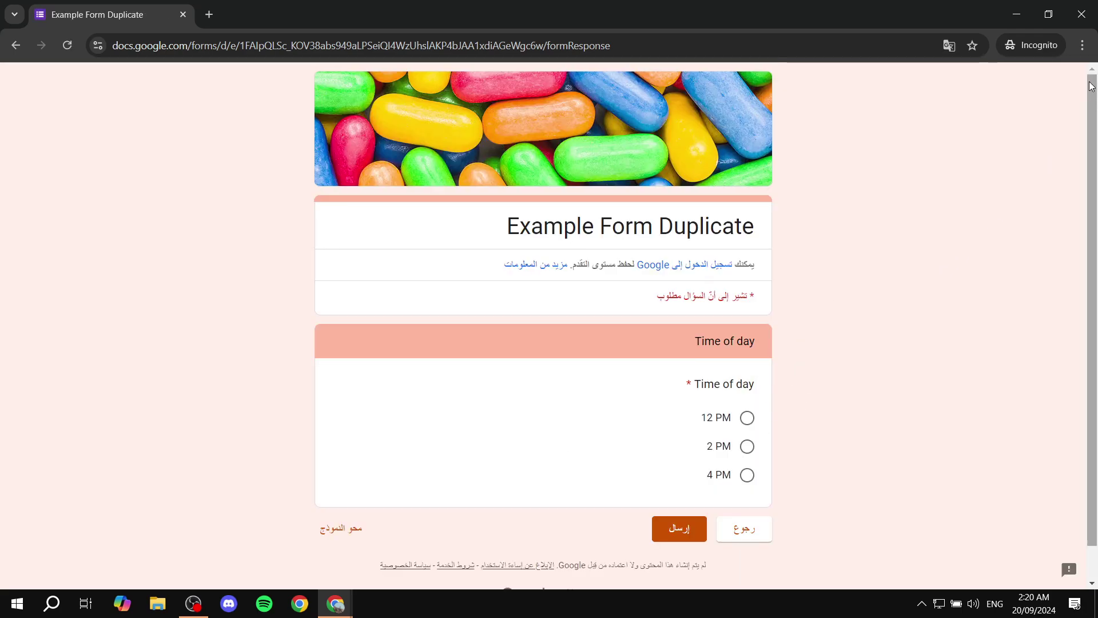
{"action": "left_click", "coordinate": [748, 418]}
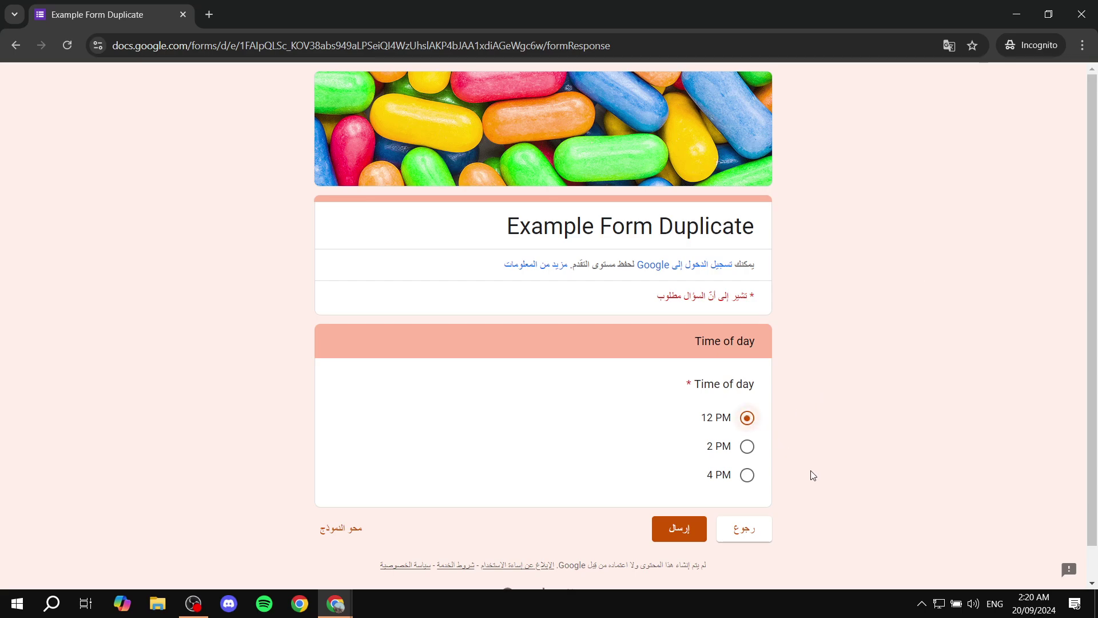
{"action": "left_click", "coordinate": [699, 535]}
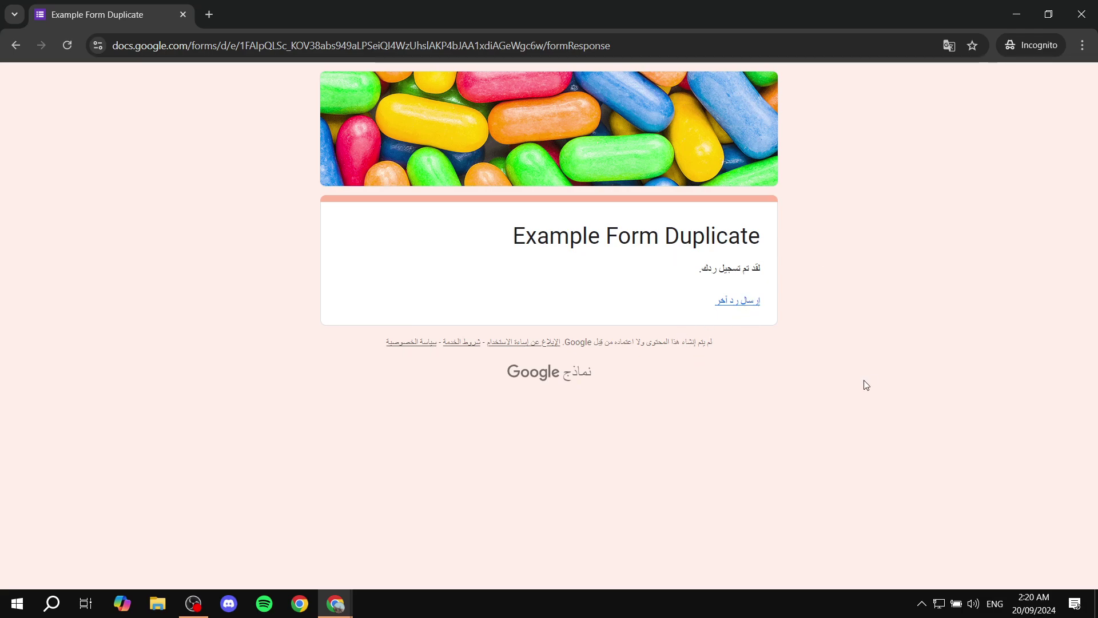
Translate the confirmation page into English, then revert it to the original Arabic
{"action": "left_click", "coordinate": [949, 45]}
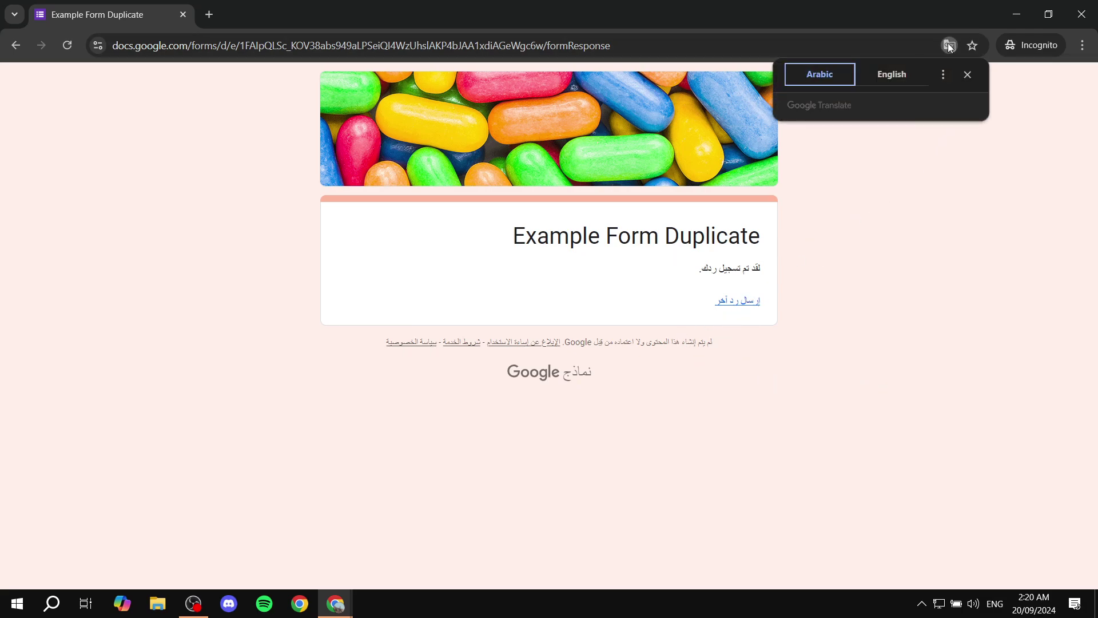
{"action": "left_click", "coordinate": [875, 77]}
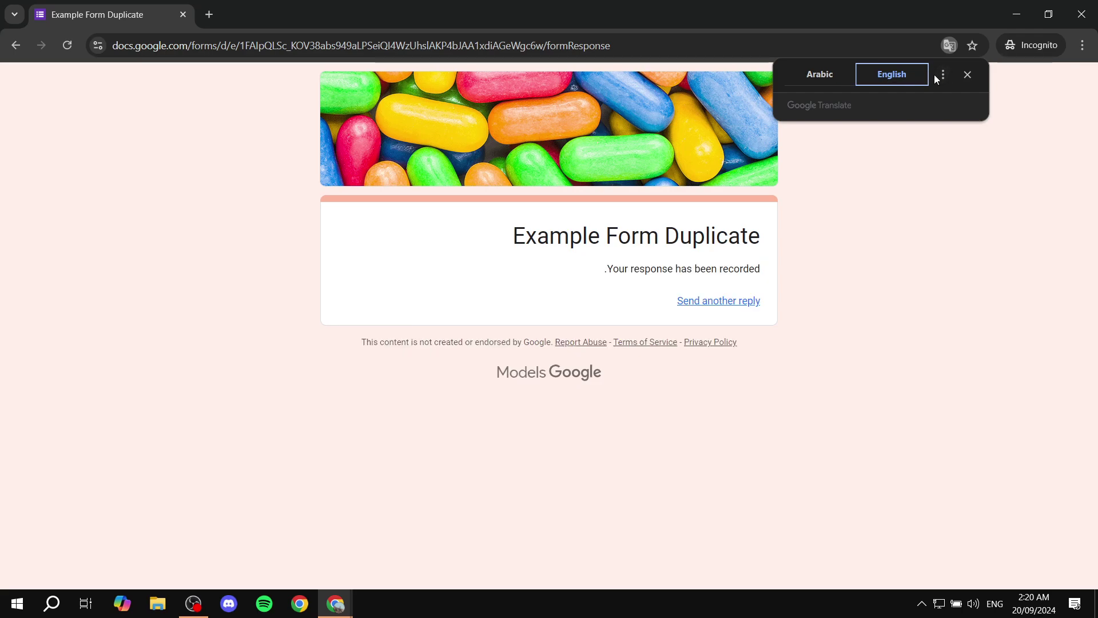
{"action": "left_click", "coordinate": [943, 75]}
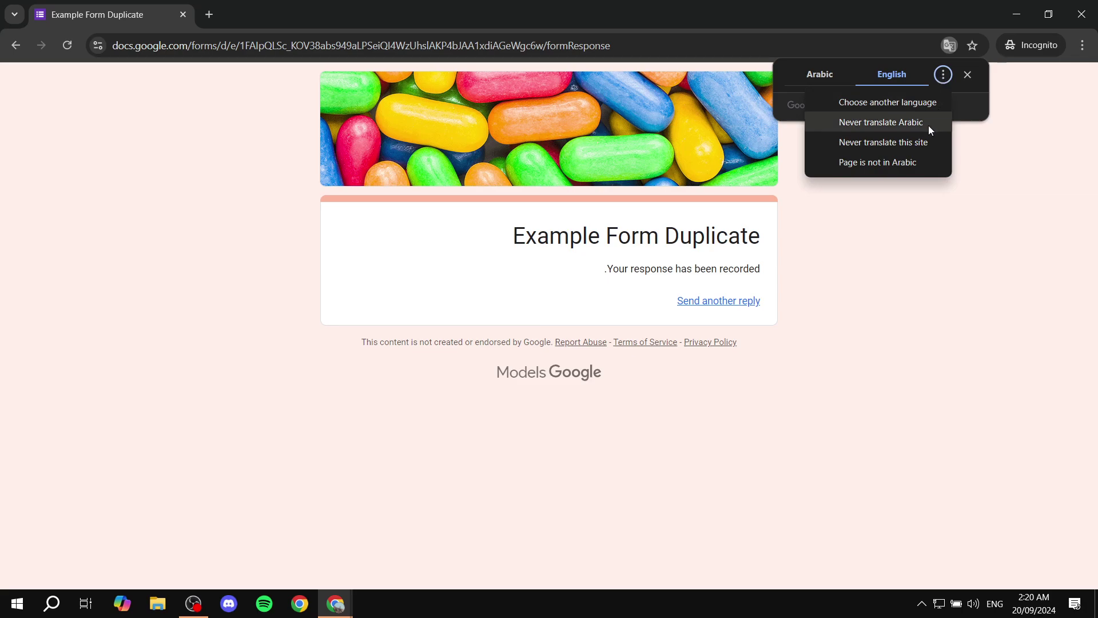
{"action": "left_click", "coordinate": [926, 124]}
Translate the page into English again and start another response
{"action": "left_click", "coordinate": [948, 47]}
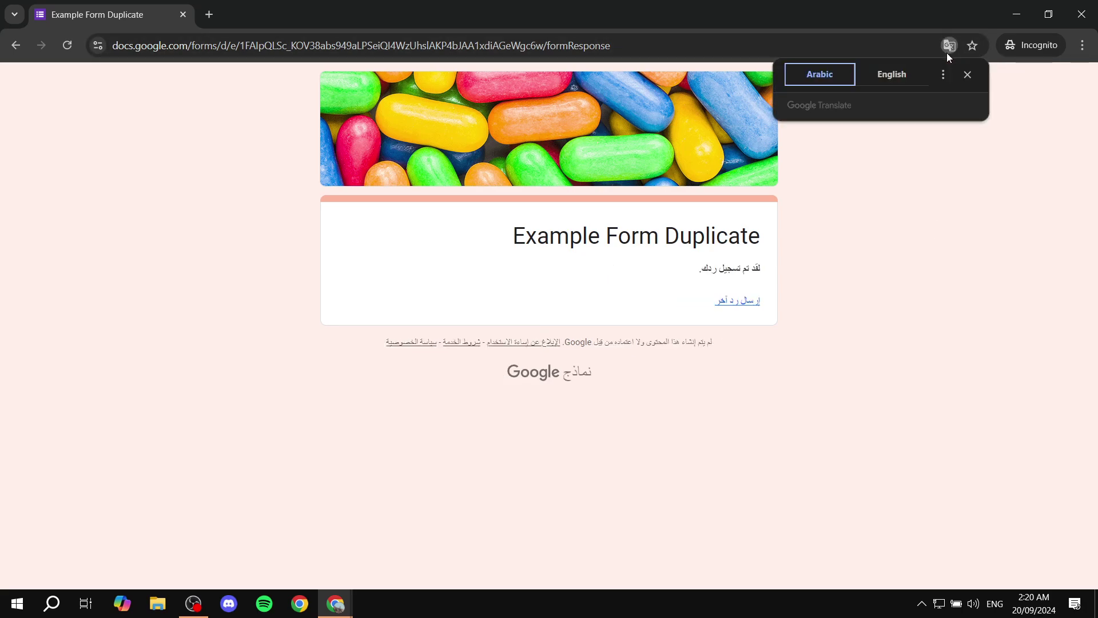
{"action": "left_click", "coordinate": [891, 78]}
{"action": "left_click", "coordinate": [921, 252]}
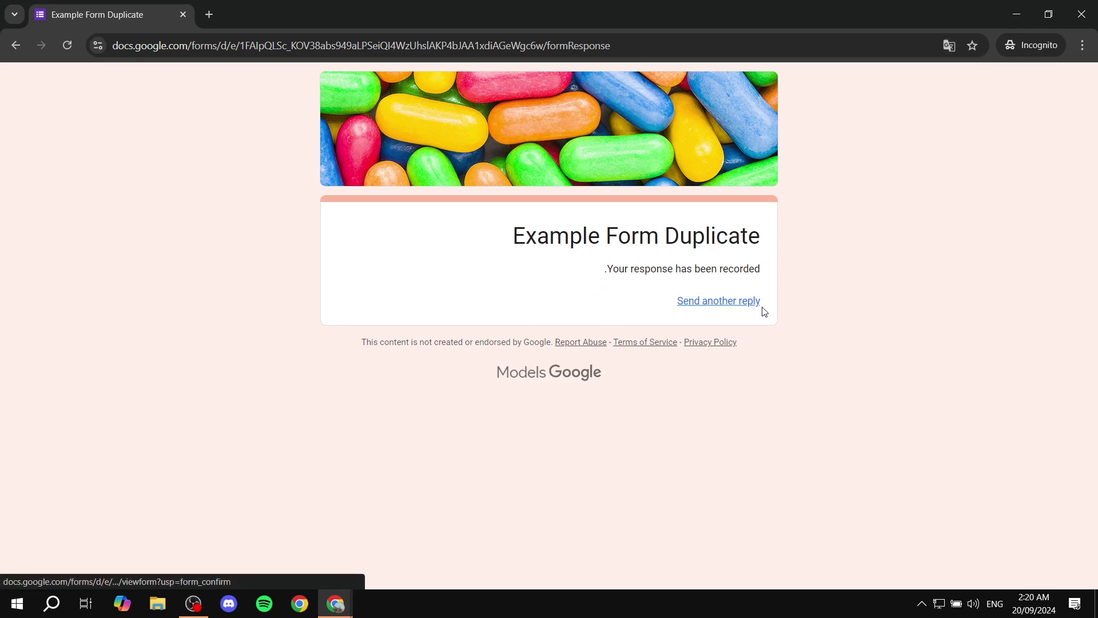
{"action": "left_click", "coordinate": [737, 303]}
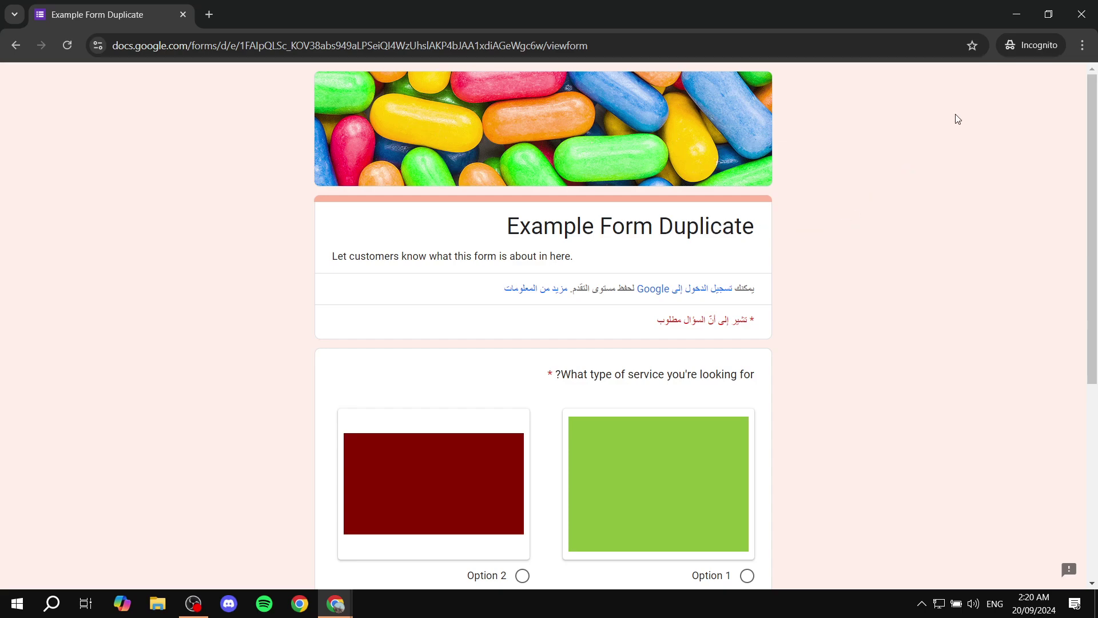
{"action": "scroll", "coordinate": [507, 368], "scroll_direction": "down", "scroll_amount": 5}
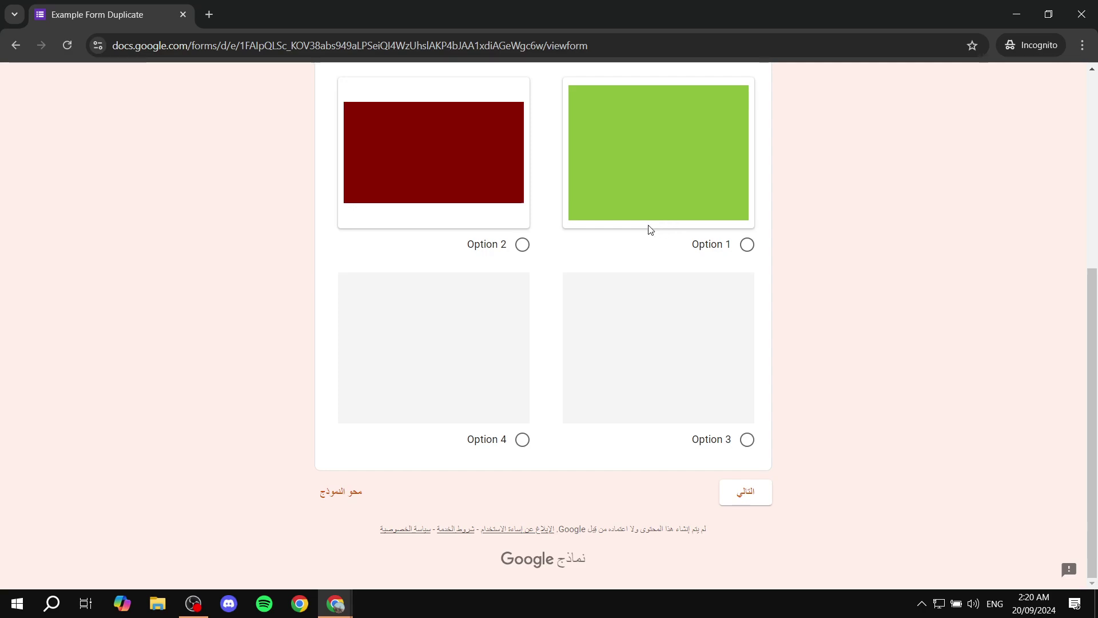
Close the incognito window and switch on Limit to 1 response in Settings
{"action": "left_click", "coordinate": [1081, 14]}
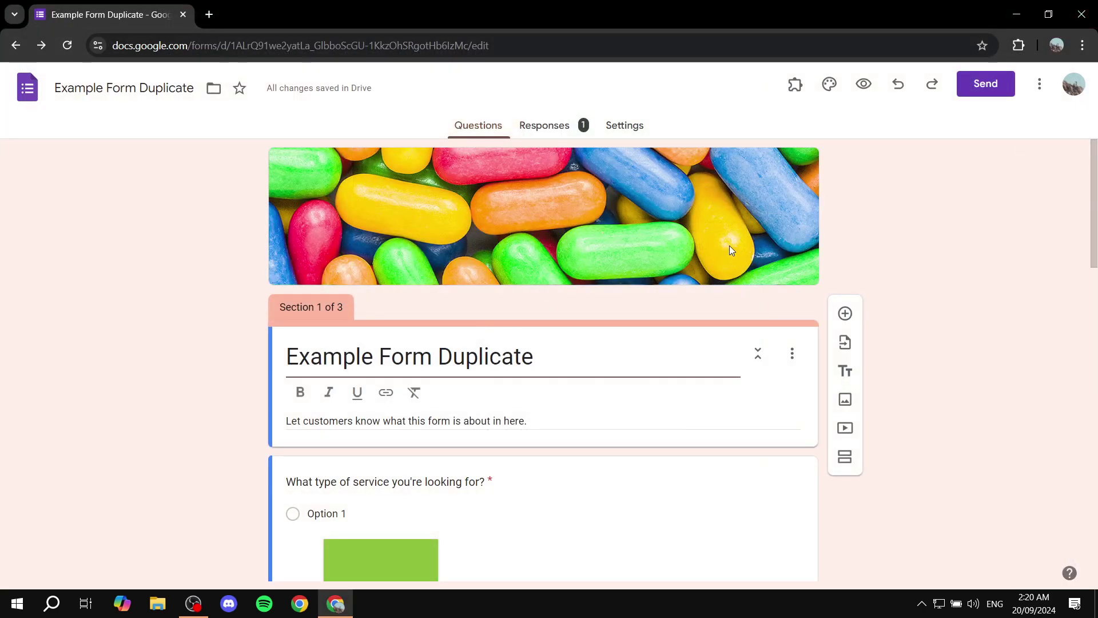
{"action": "left_click", "coordinate": [633, 127]}
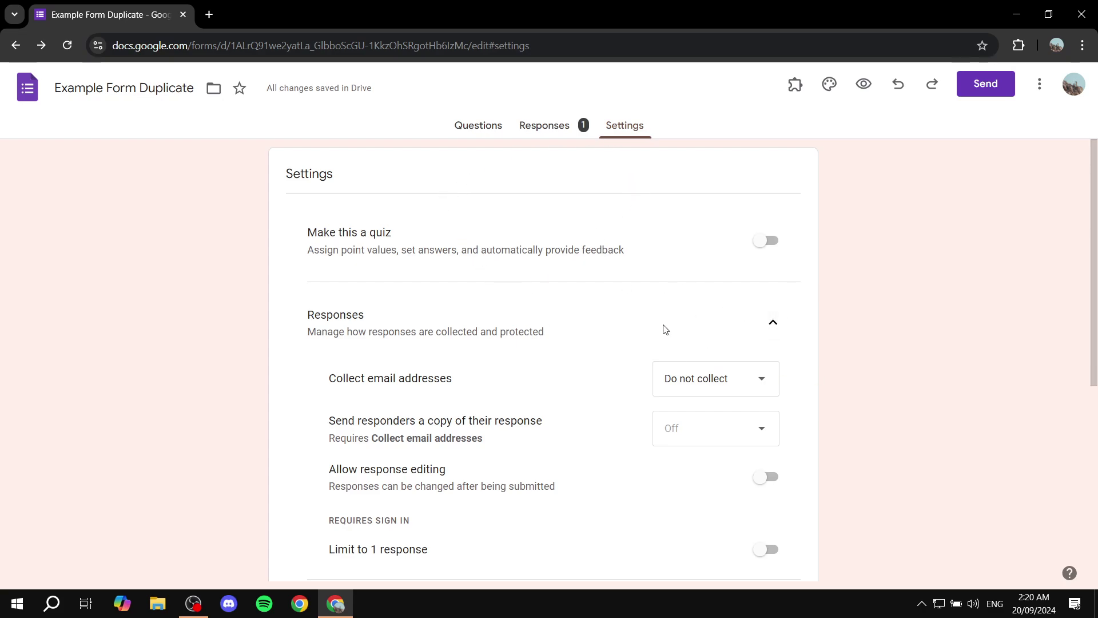
{"action": "scroll", "coordinate": [723, 336], "scroll_direction": "down", "scroll_amount": 3}
{"action": "left_click", "coordinate": [772, 412]}
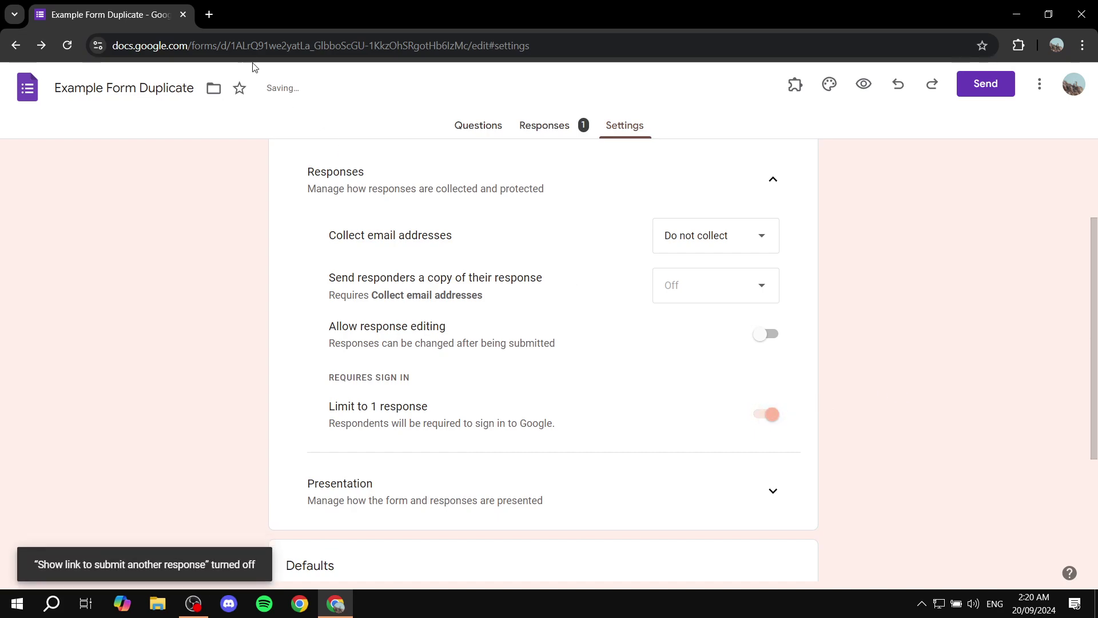
Load the form link in a new tab, scroll through it, then close that tab
{"action": "left_click", "coordinate": [212, 14]}
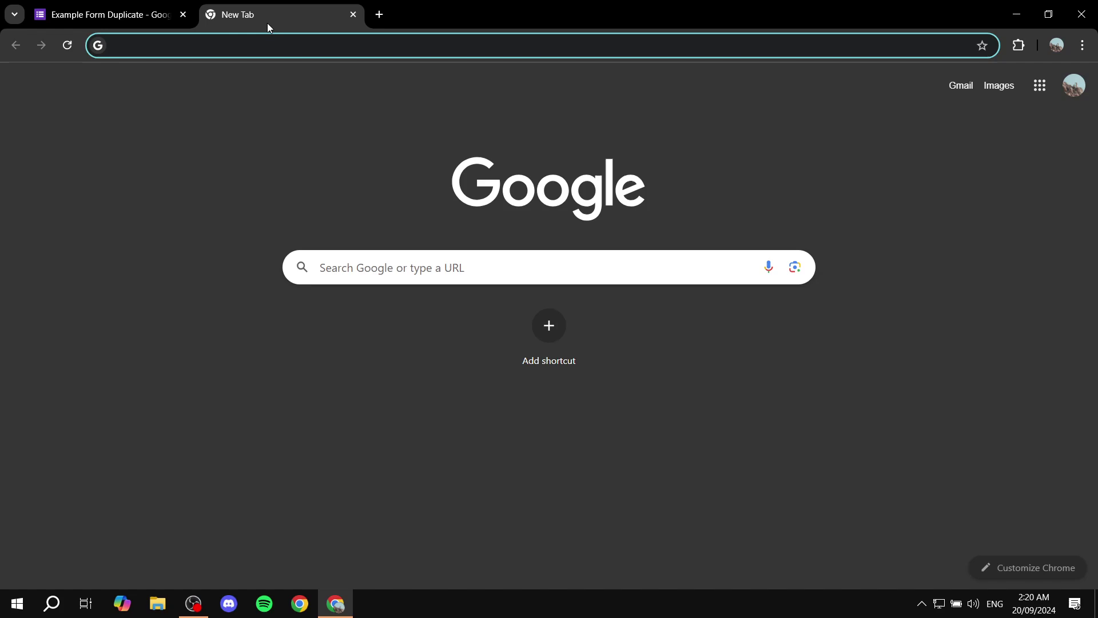
{"action": "type", "text": "https://docs.google.com/forms/d/e/1FAIpQLSc_KOV38abs949aLPSeiQI4WzUhslAKP4bJAA1xdiAGeWgc6w/viewform?usp=sf_link"}
{"action": "key", "text": "Return"}
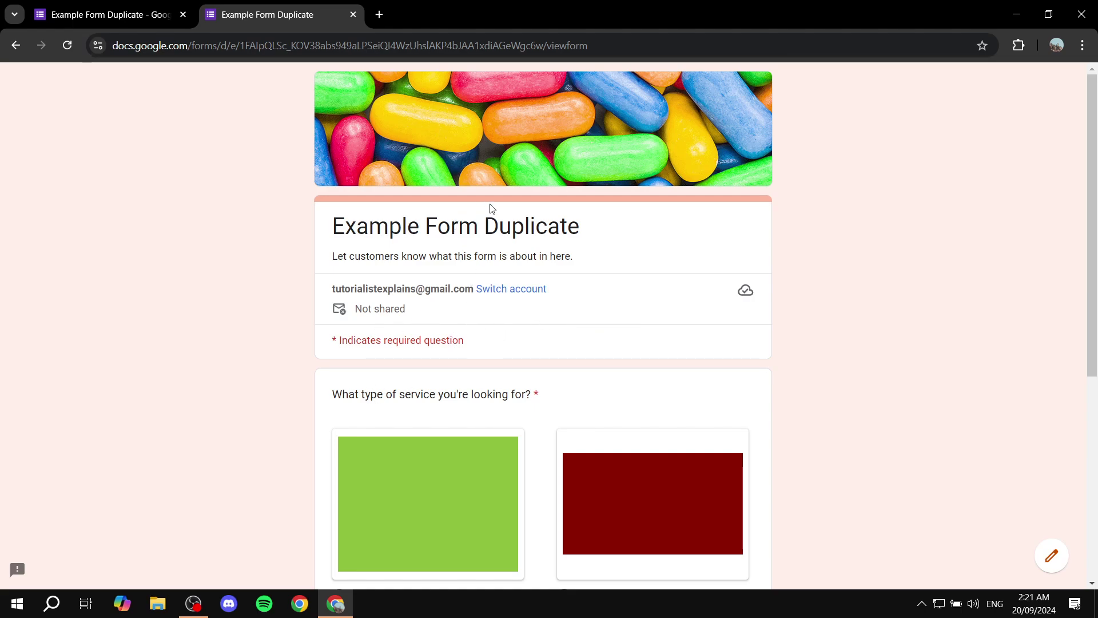
{"action": "scroll", "coordinate": [499, 179], "scroll_direction": "down", "scroll_amount": 1}
{"action": "scroll", "coordinate": [498, 179], "scroll_direction": "down", "scroll_amount": 10}
{"action": "scroll", "coordinate": [500, 188], "scroll_direction": "up", "scroll_amount": 10}
{"action": "key", "text": "ctrl+shift+Tab"}
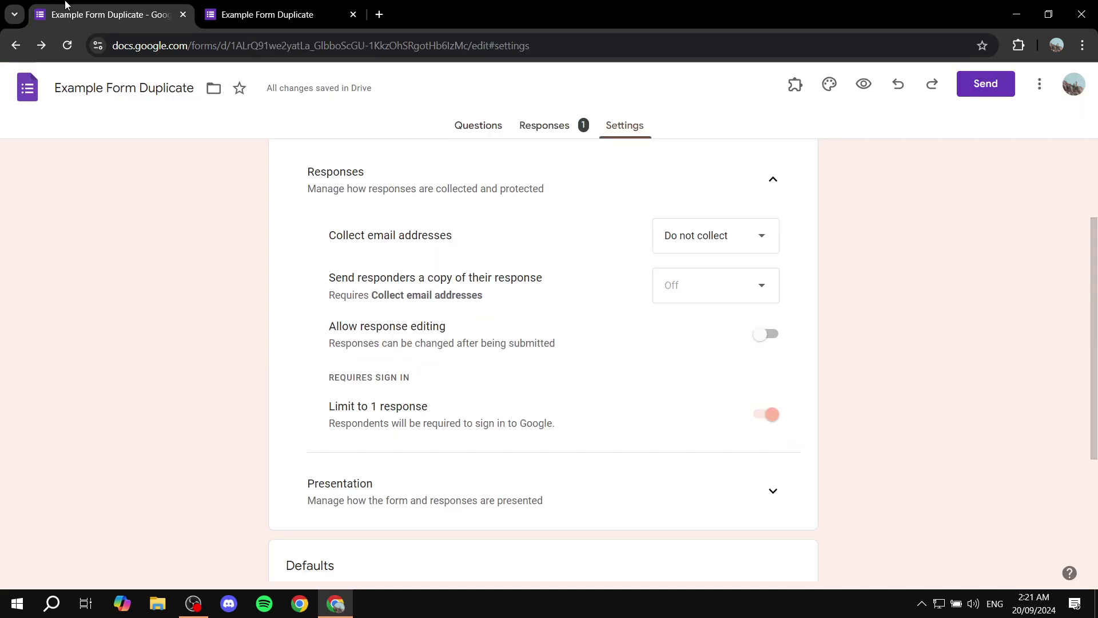
{"action": "left_click", "coordinate": [352, 15]}
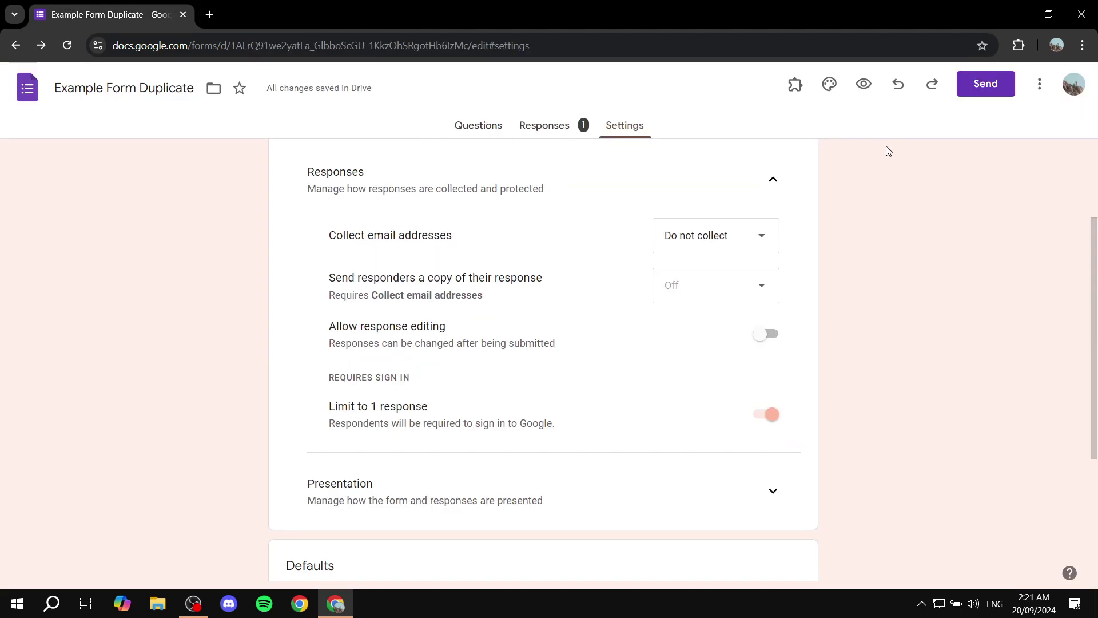
Copy the form's share link again and load the live form in a new tab
{"action": "left_click", "coordinate": [977, 86]}
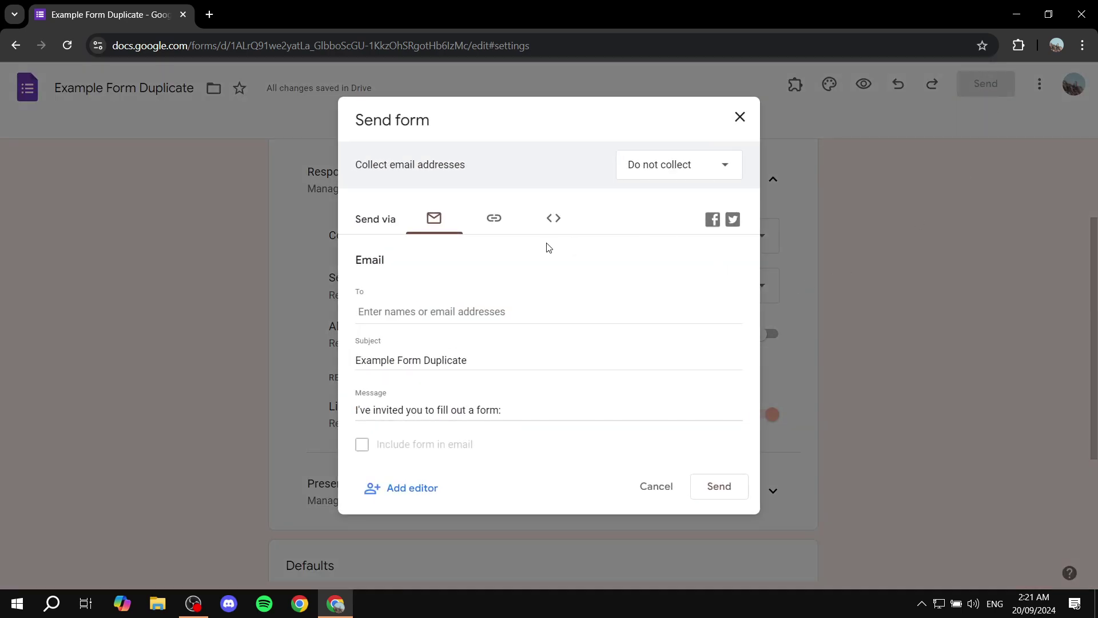
{"action": "left_click", "coordinate": [495, 218]}
{"action": "left_click", "coordinate": [737, 337]}
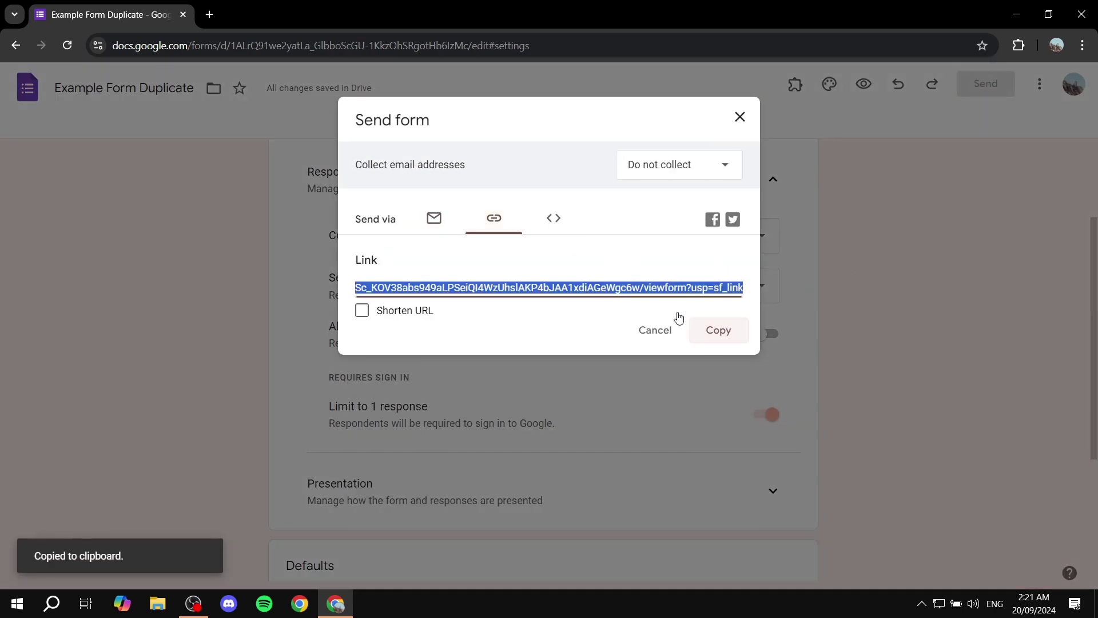
{"action": "left_click", "coordinate": [209, 18]}
{"action": "key", "text": "ctrl+v"}
{"action": "key", "text": "Return"}
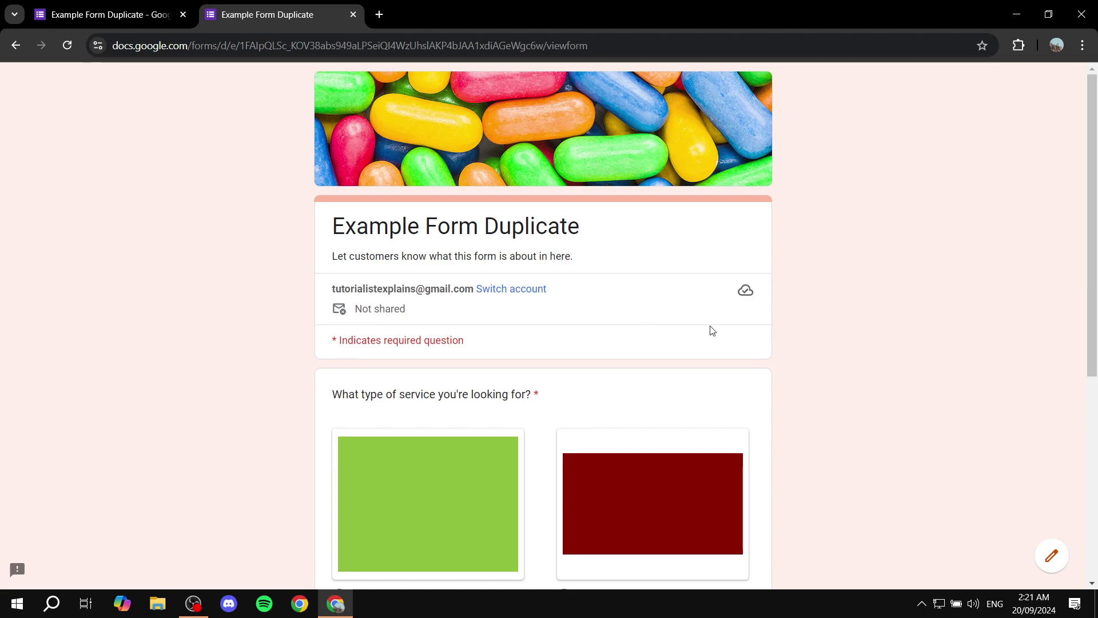
Answer the service question with Option 2 and continue to the next section
{"action": "scroll", "coordinate": [798, 423], "scroll_direction": "down", "scroll_amount": 6}
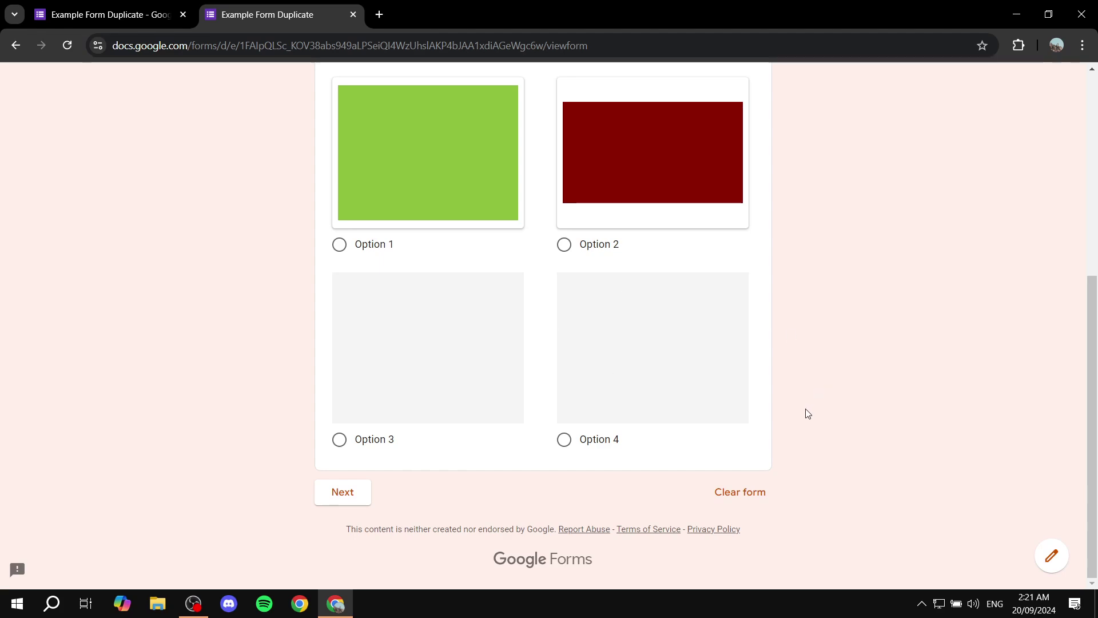
{"action": "left_click", "coordinate": [565, 244]}
{"action": "scroll", "coordinate": [846, 371], "scroll_direction": "up", "scroll_amount": 5}
{"action": "scroll", "coordinate": [842, 369], "scroll_direction": "down", "scroll_amount": 5}
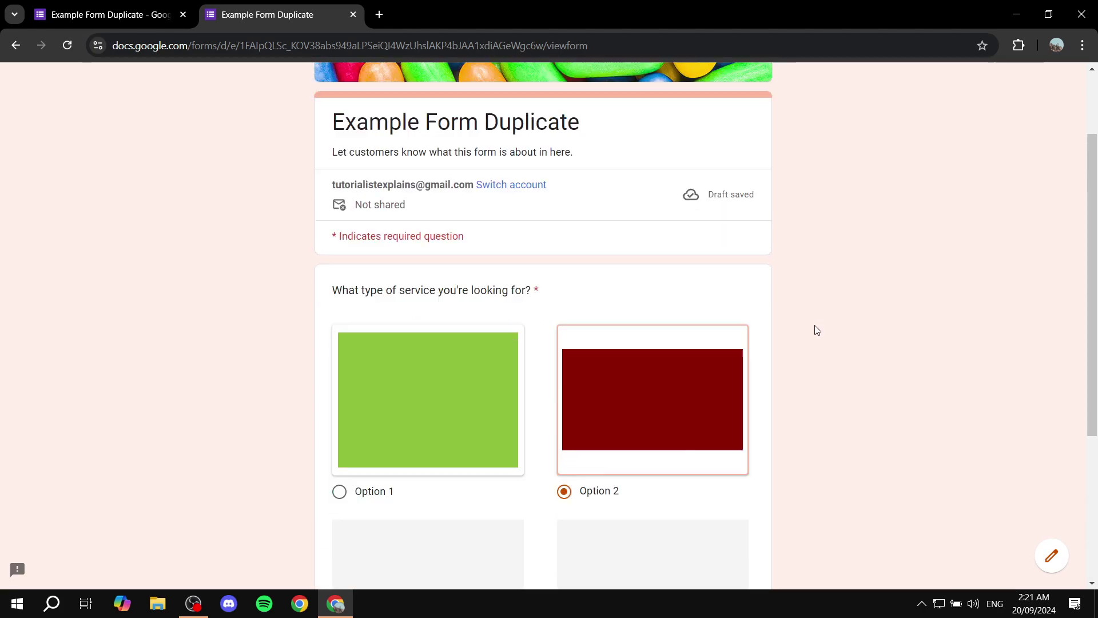
{"action": "left_click", "coordinate": [361, 498]}
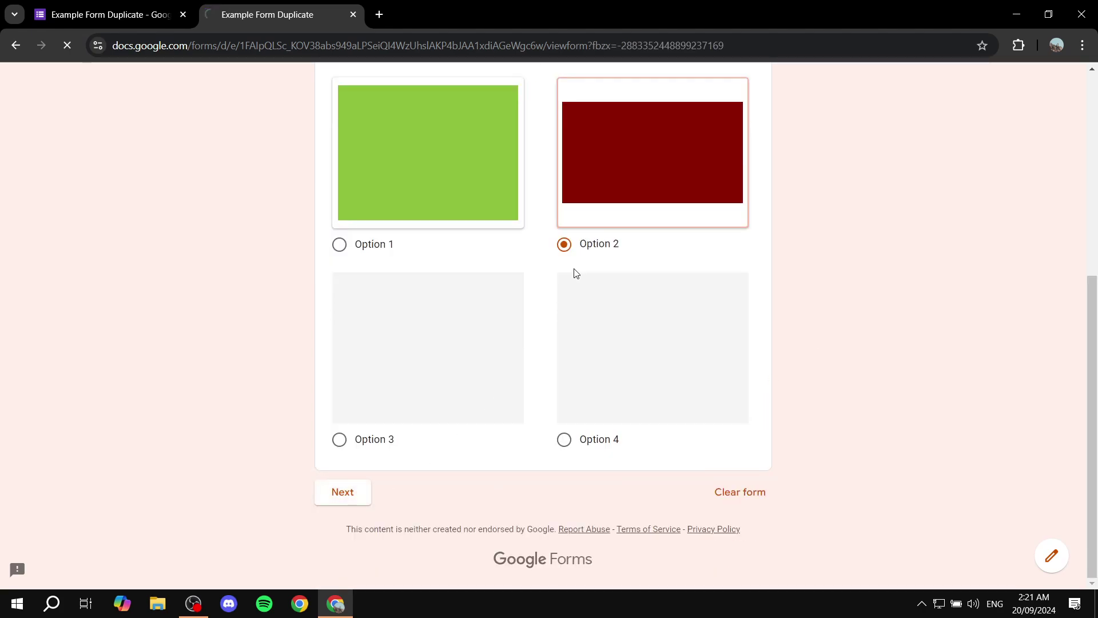
Choose Silver and 12 PM, submit, and highlight the response-recorded message
{"action": "scroll", "coordinate": [572, 289], "scroll_direction": "down", "scroll_amount": 1}
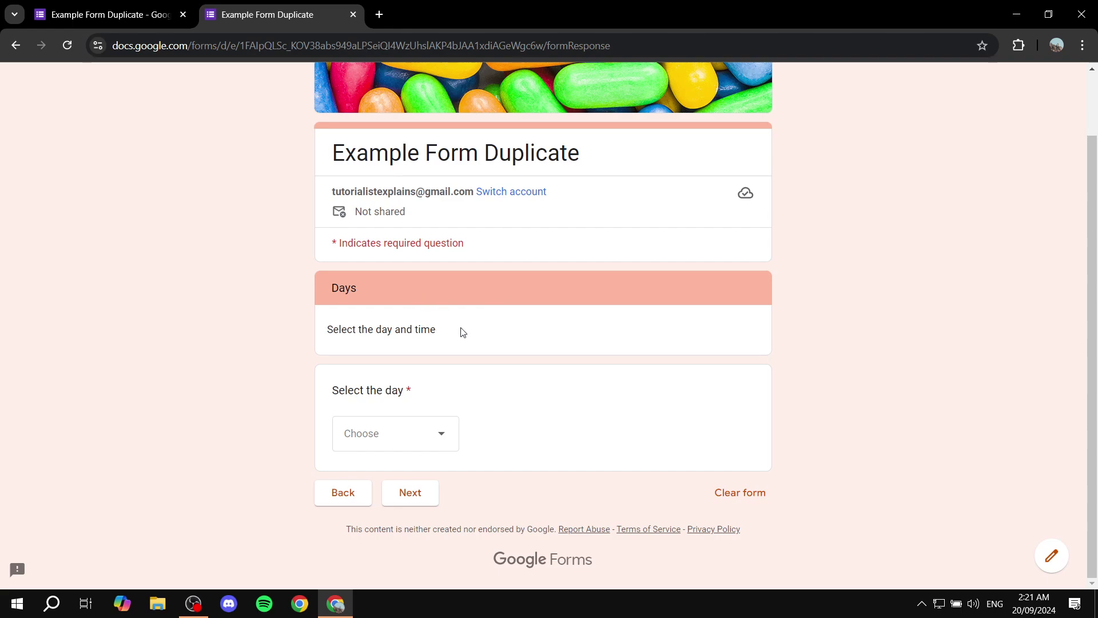
{"action": "left_click", "coordinate": [416, 430]}
{"action": "left_click", "coordinate": [385, 454]}
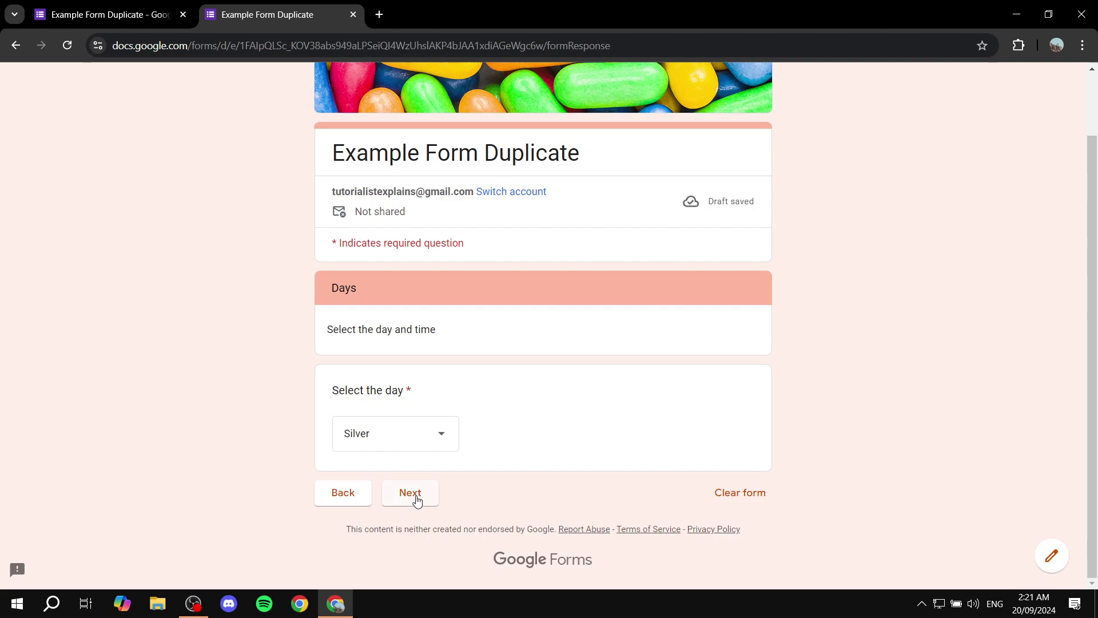
{"action": "left_click", "coordinate": [411, 495]}
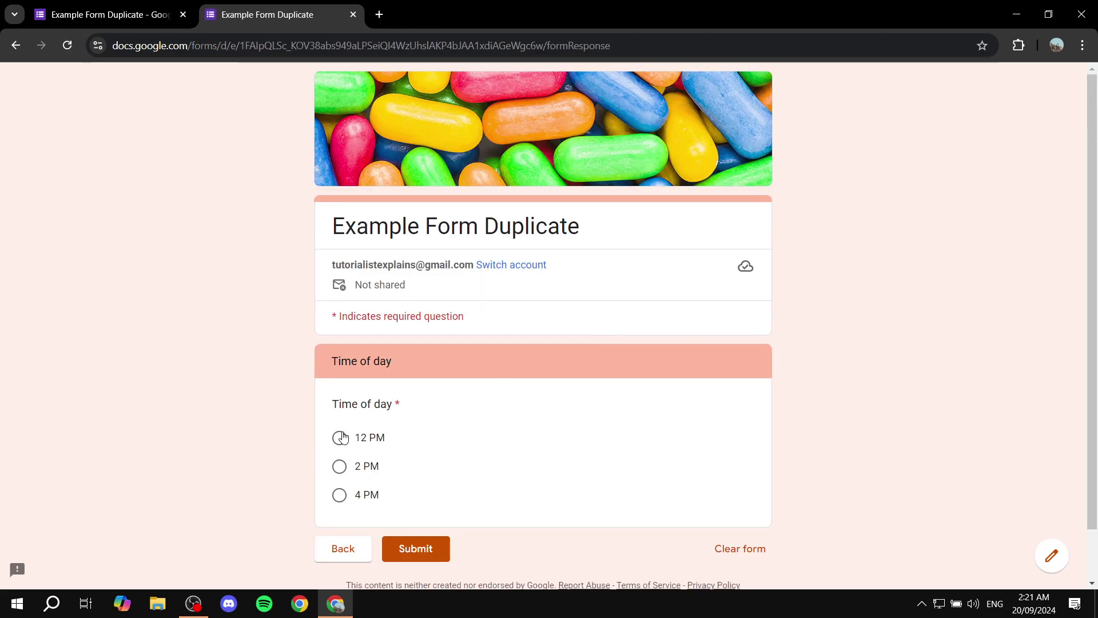
{"action": "left_click", "coordinate": [339, 437]}
{"action": "left_click", "coordinate": [419, 551]}
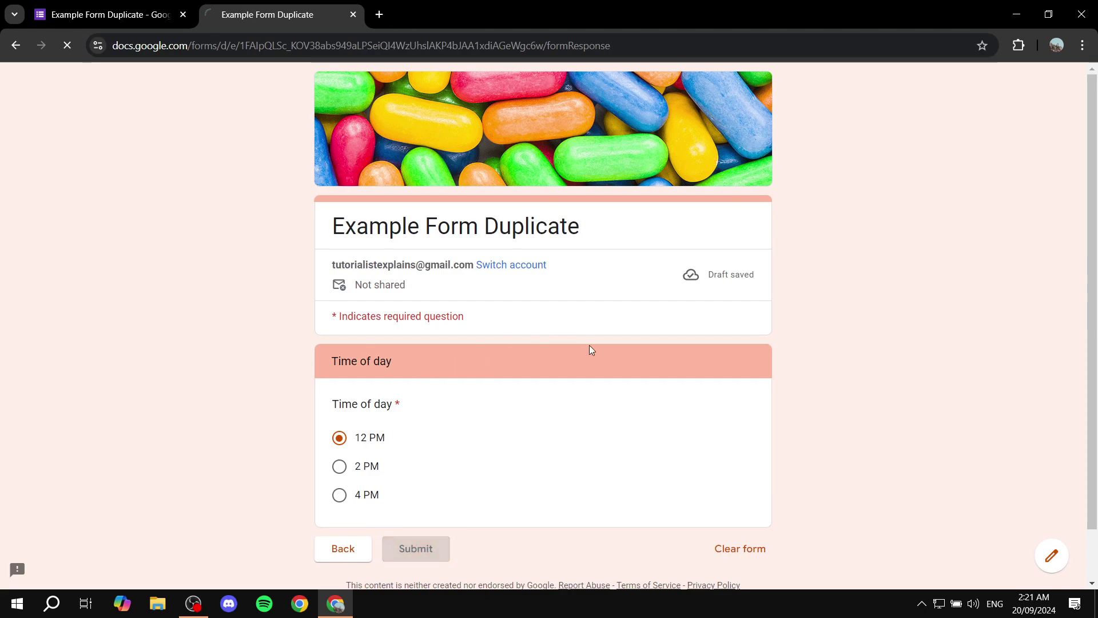
{"action": "left_click_drag", "start_coordinate": [558, 295], "coordinate": [385, 282]}
{"action": "left_click", "coordinate": [385, 282]}
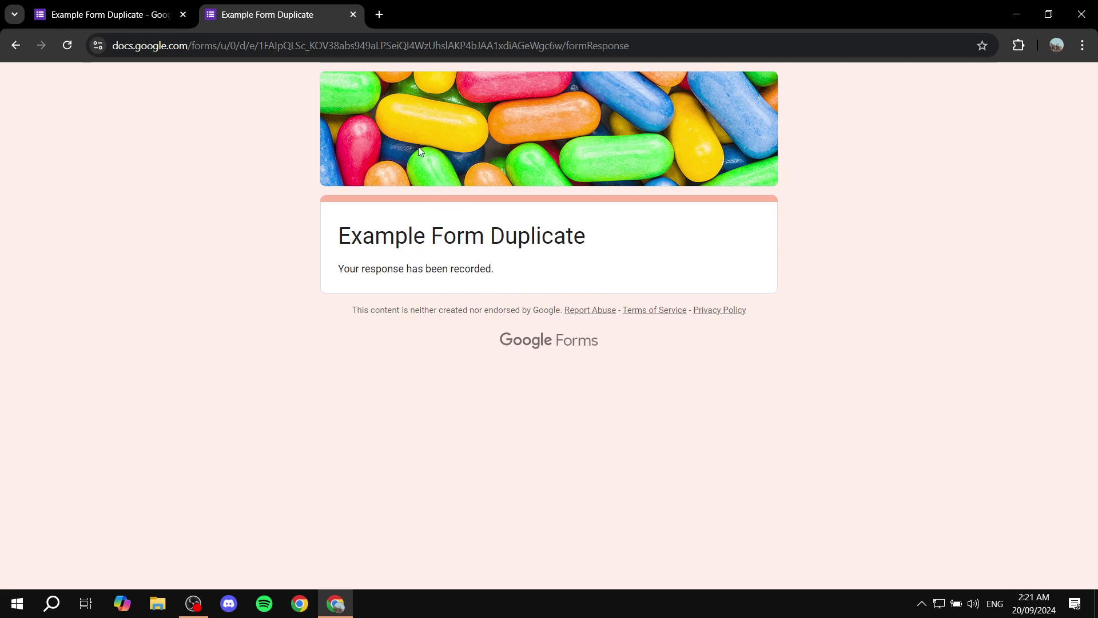
Close the response tab and Send dialog, then switch Limit to 1 response off
{"action": "left_click", "coordinate": [353, 14]}
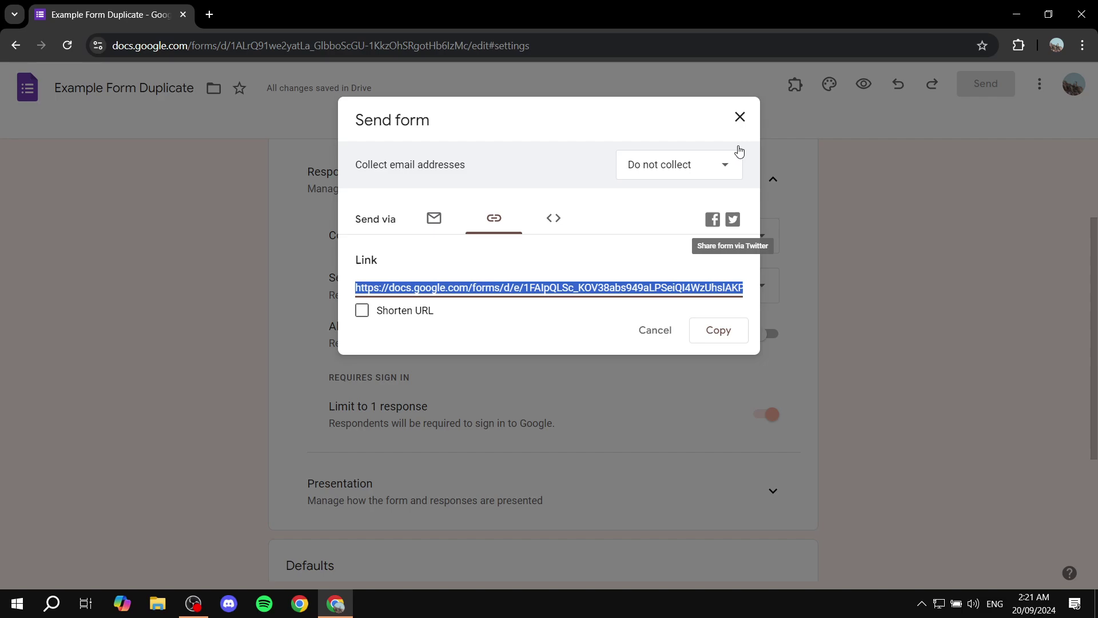
{"action": "left_click", "coordinate": [739, 117]}
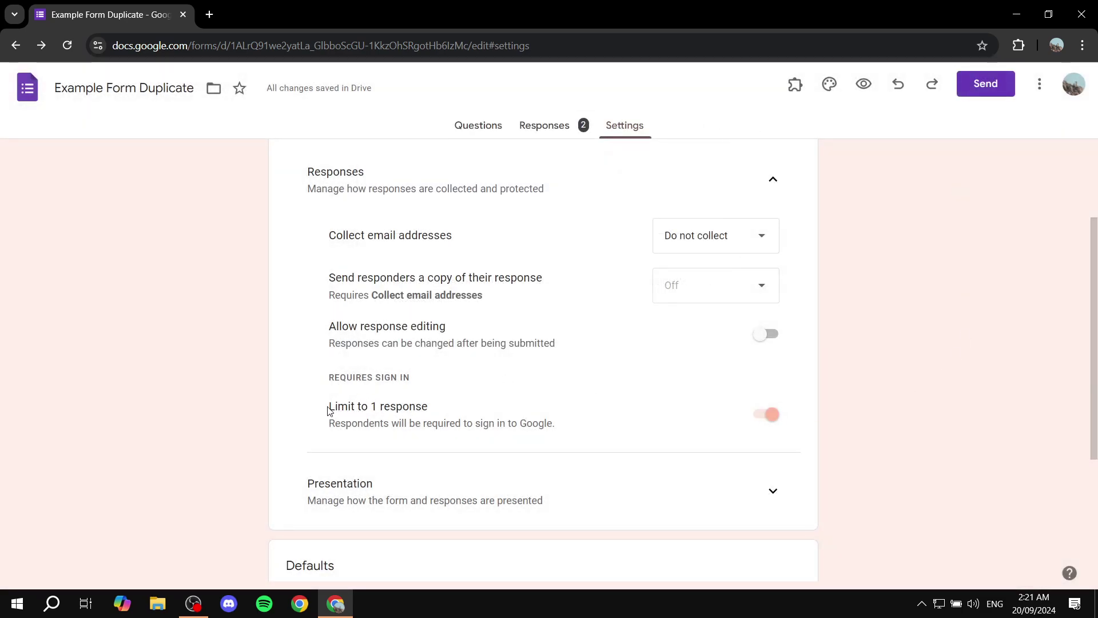
{"action": "left_click_drag", "start_coordinate": [328, 410], "coordinate": [434, 406]}
{"action": "left_click", "coordinate": [766, 413]}
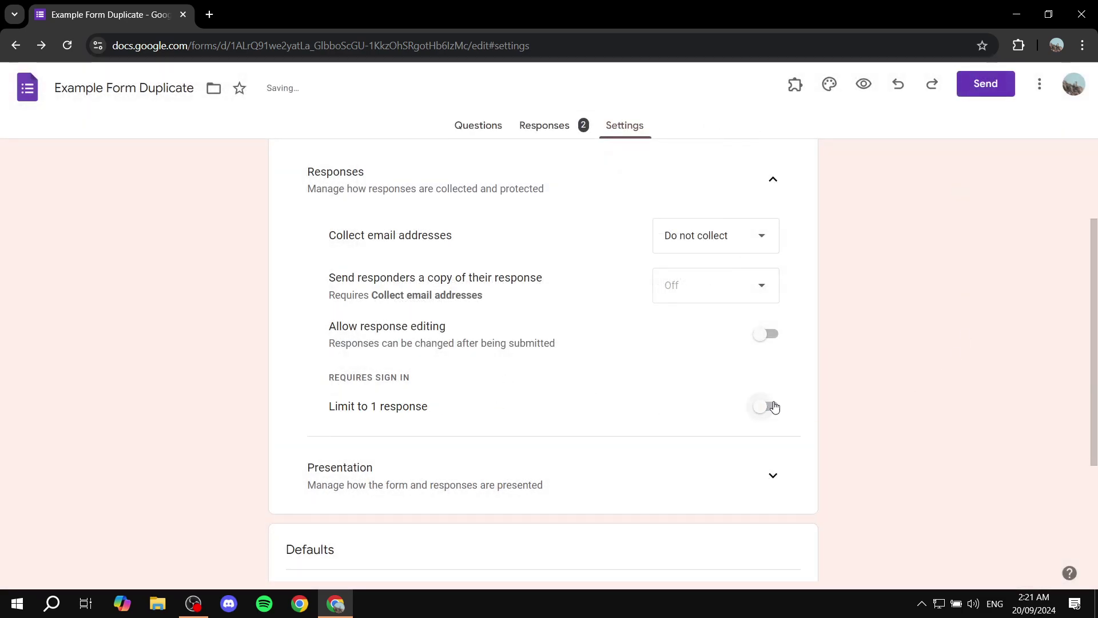